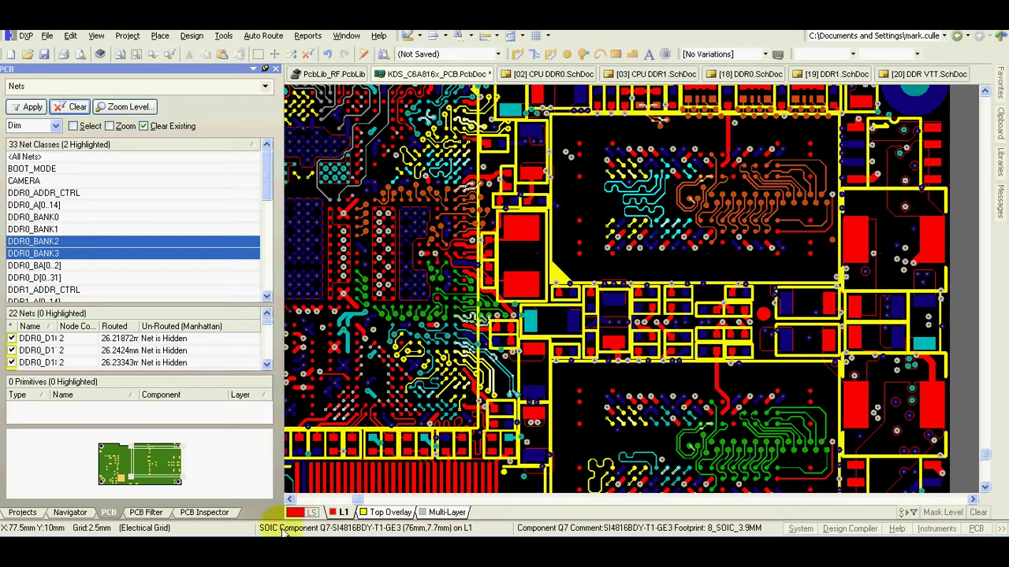
Step: Display the Bottom board layer set and highlight the DDR0_ADDR_CTRL net class
click(309, 513)
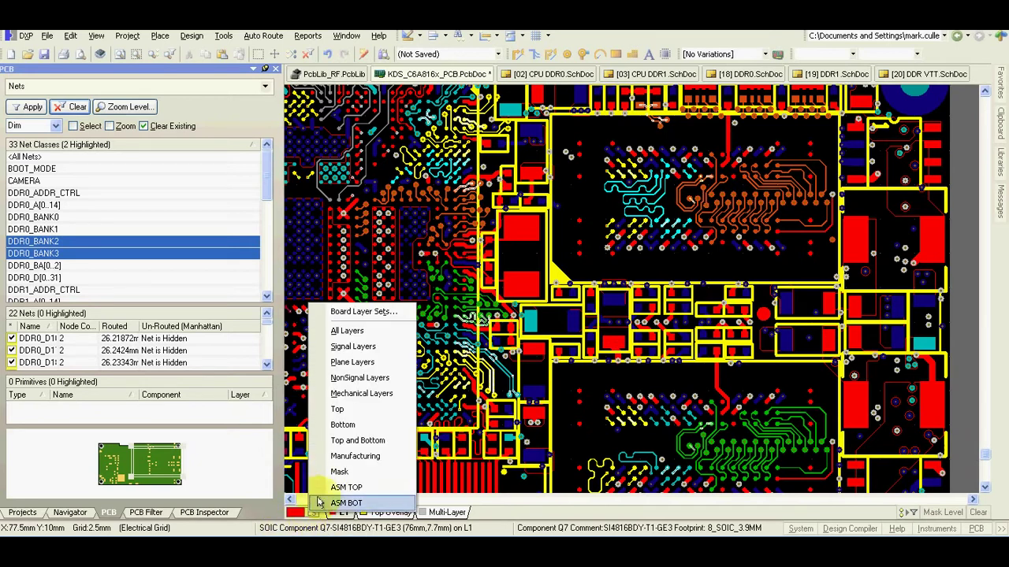
click(329, 424)
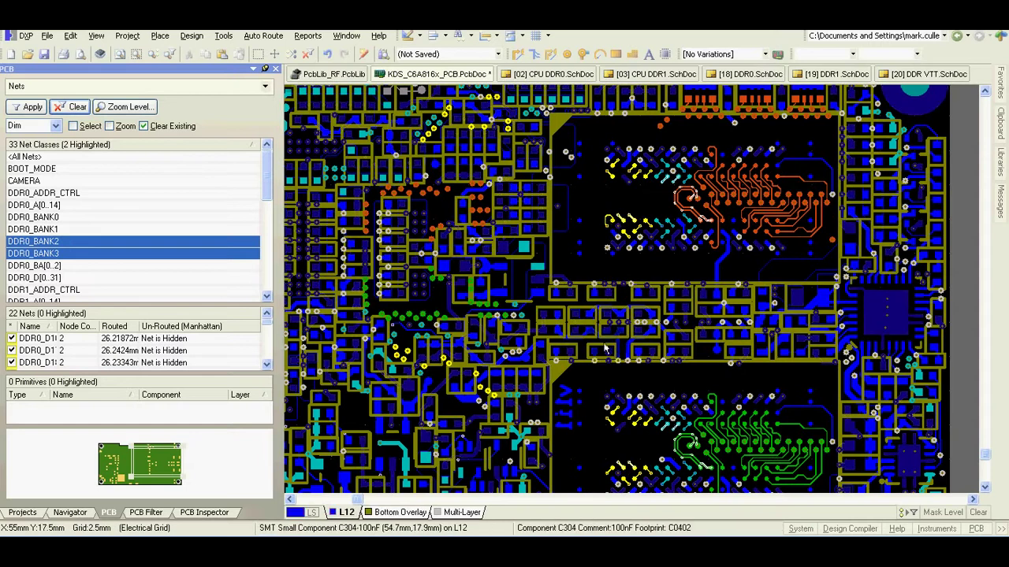
click(113, 194)
Step: Display the Signal Layers set and leave single layer mode so all signal layers show together
click(309, 513)
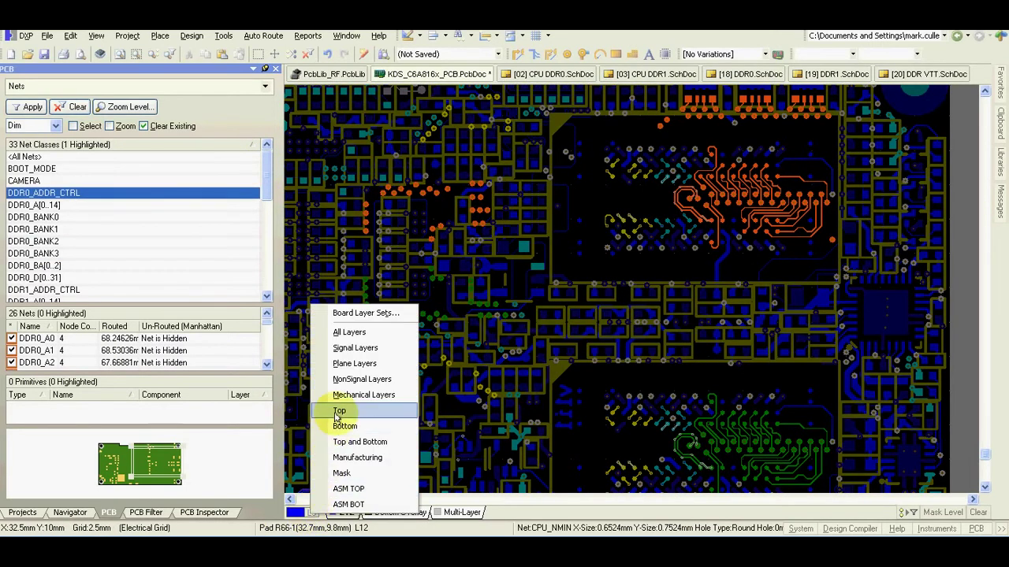
click(347, 348)
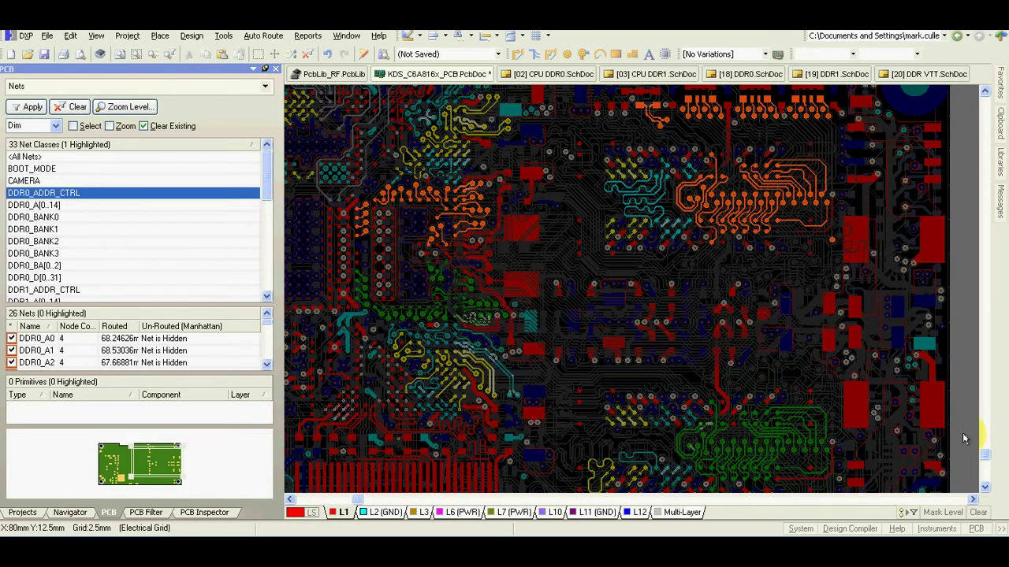
key(shift+s)
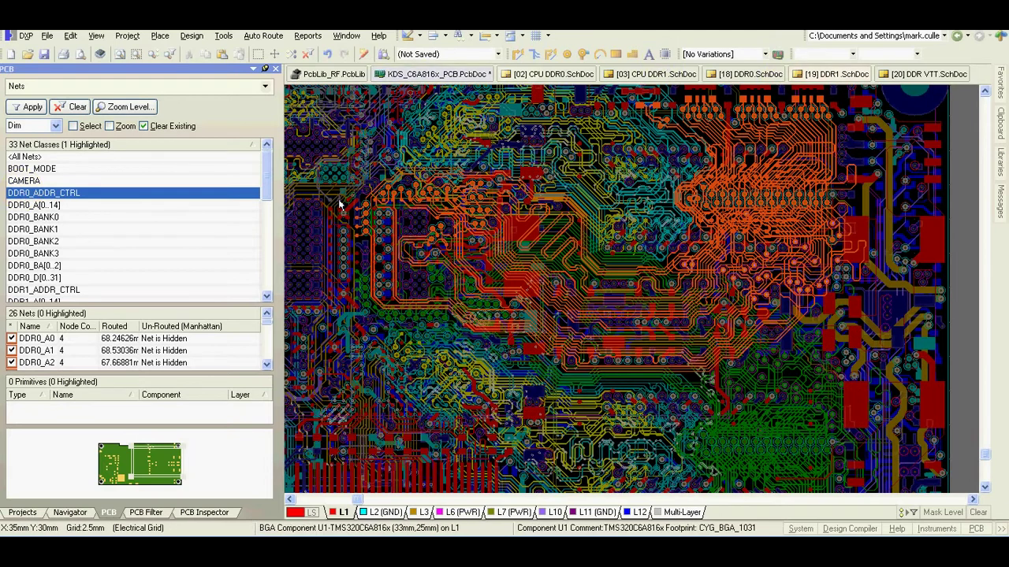
Step: Highlight the DDR0_BANK0 and DDR0_BANK1 net classes together and display the Bottom layer set
click(39, 218)
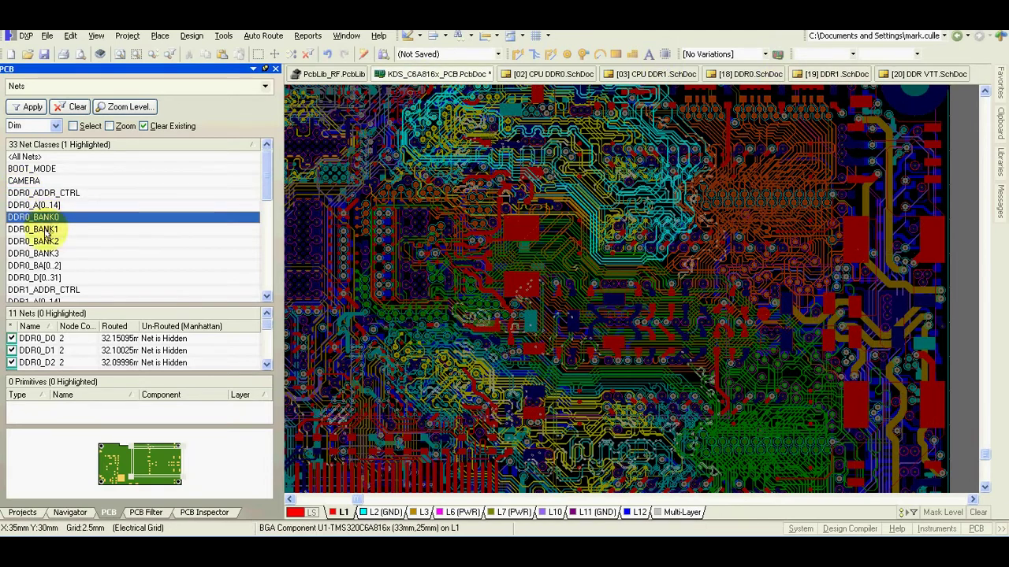
ctrl+click(40, 229)
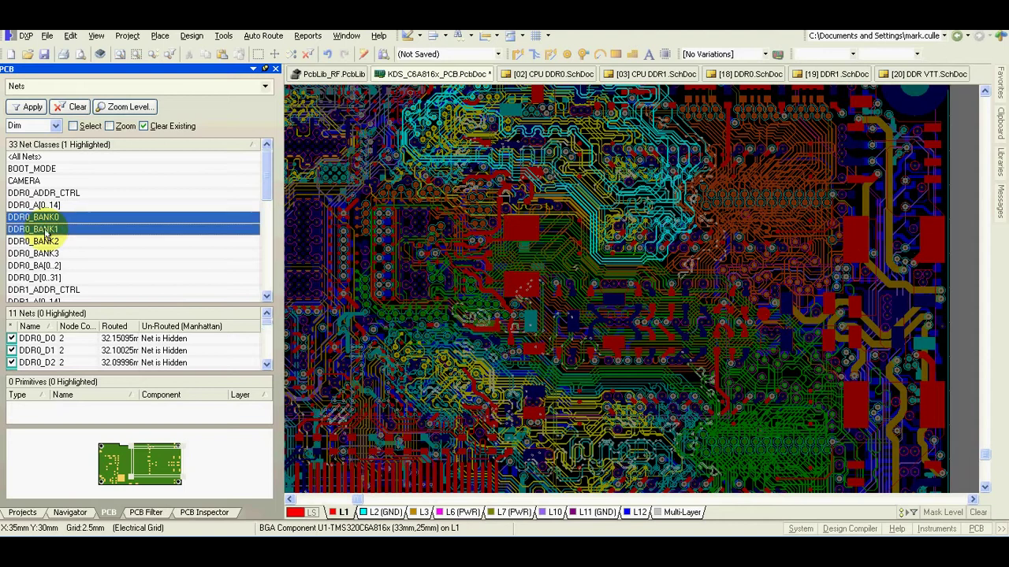
click(311, 513)
click(339, 425)
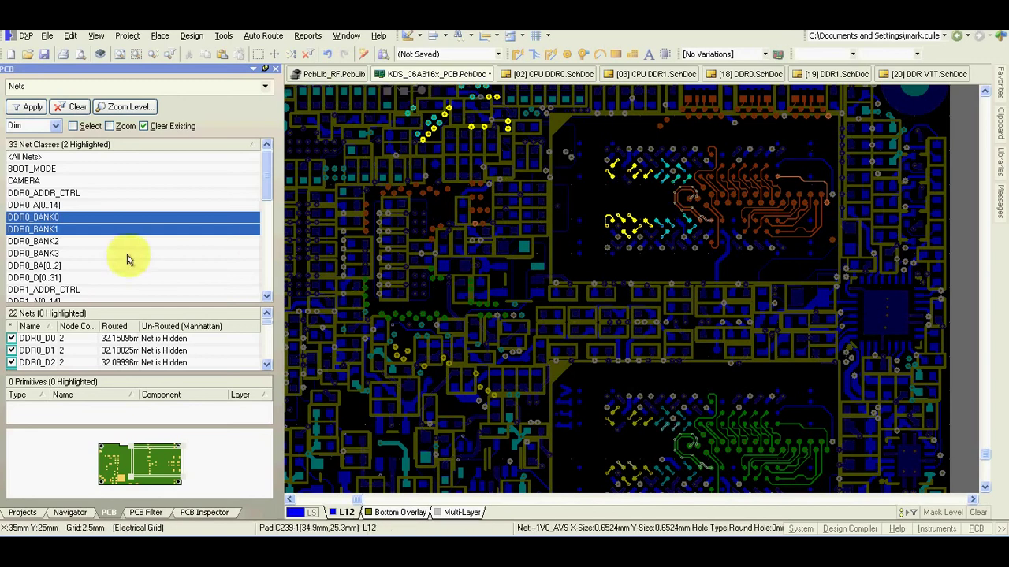
Step: Highlight the DDR0_BANK2 and DDR0_BANK3 net classes together and display the Top layer set
click(74, 241)
ctrl+click(74, 254)
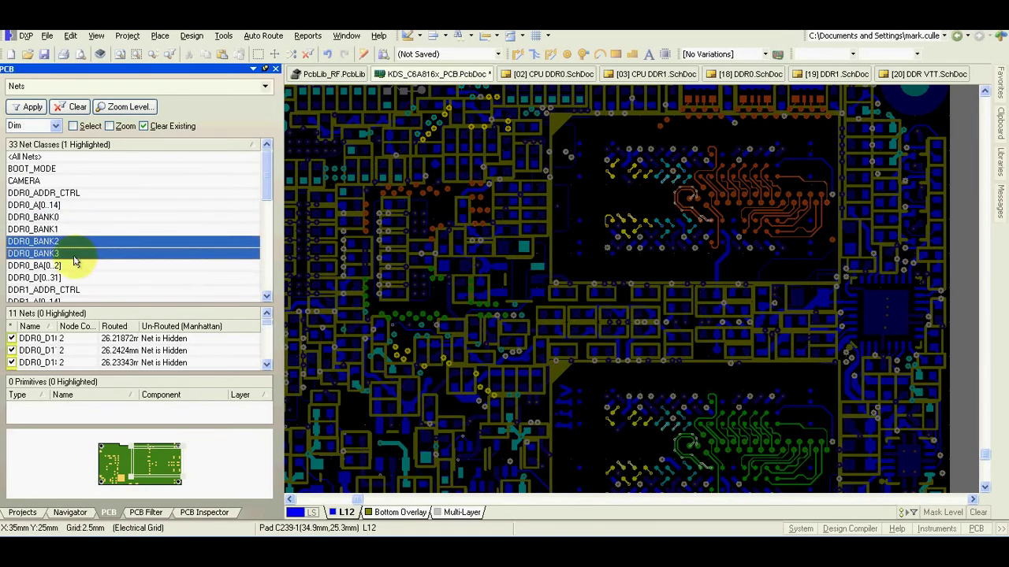
click(313, 510)
click(347, 405)
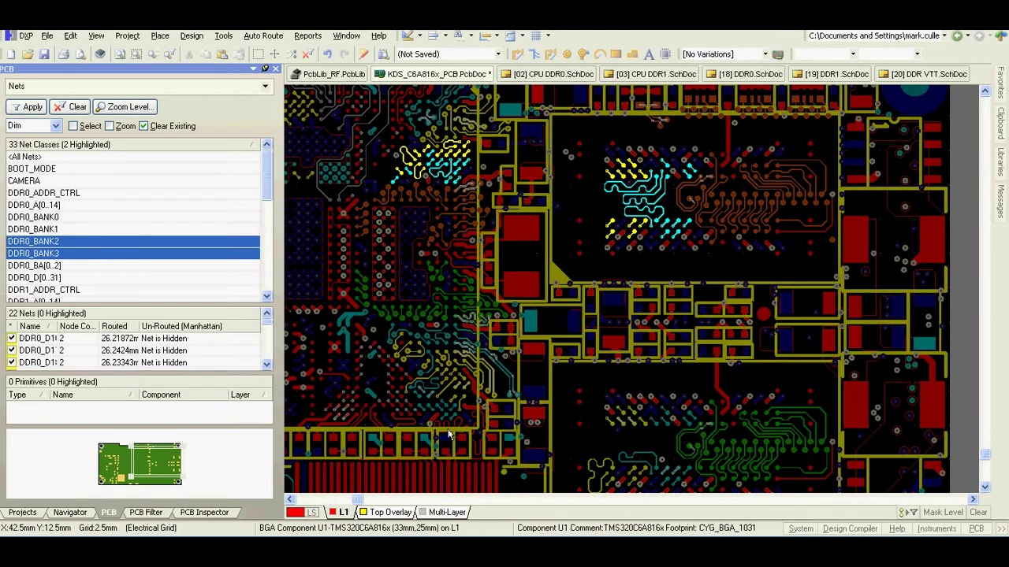
Step: Highlight the DDR0_BANK0 net class and isolate layer L1 in single layer mode
drag(265, 192, 264, 215)
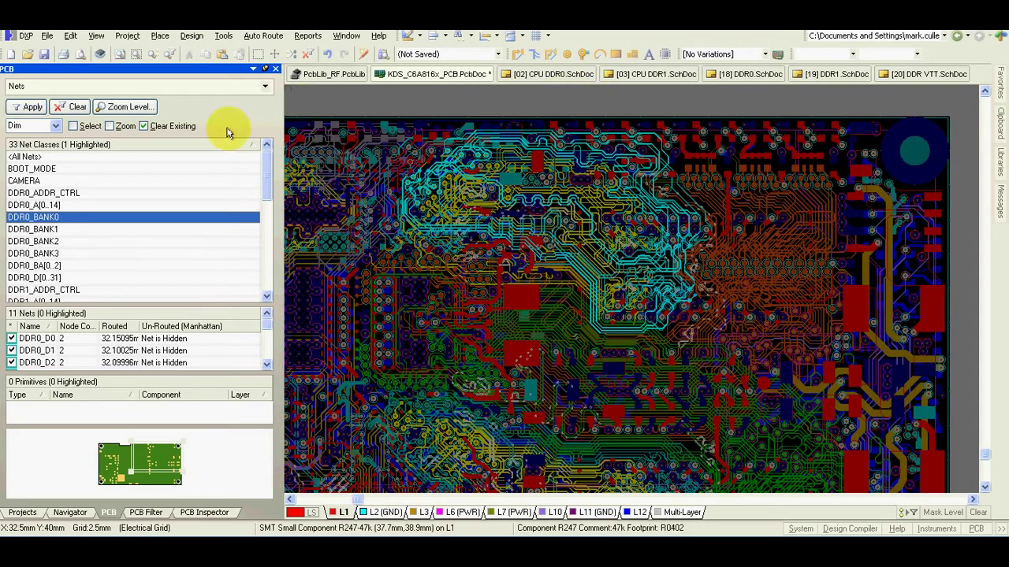
click(114, 218)
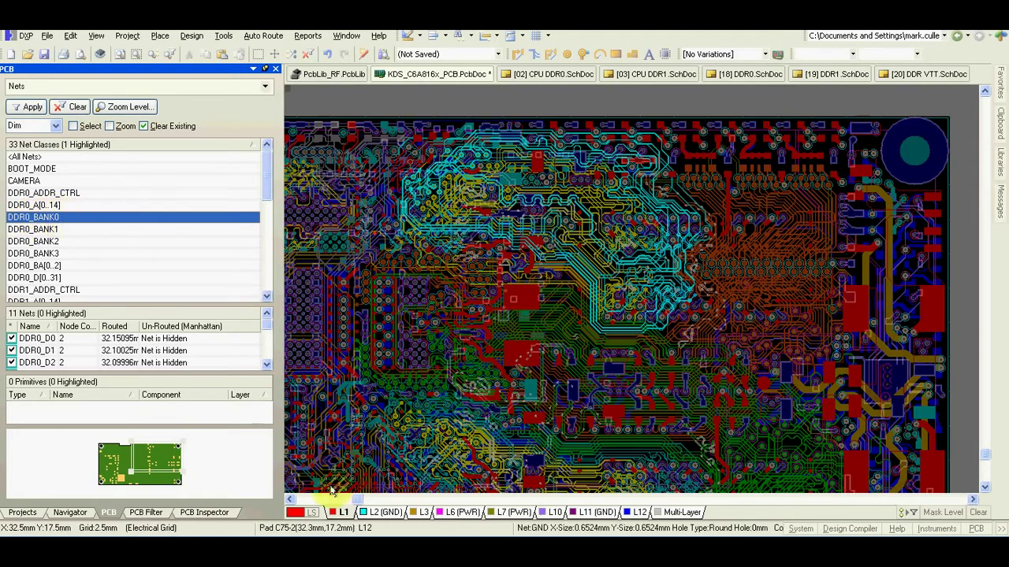
click(344, 513)
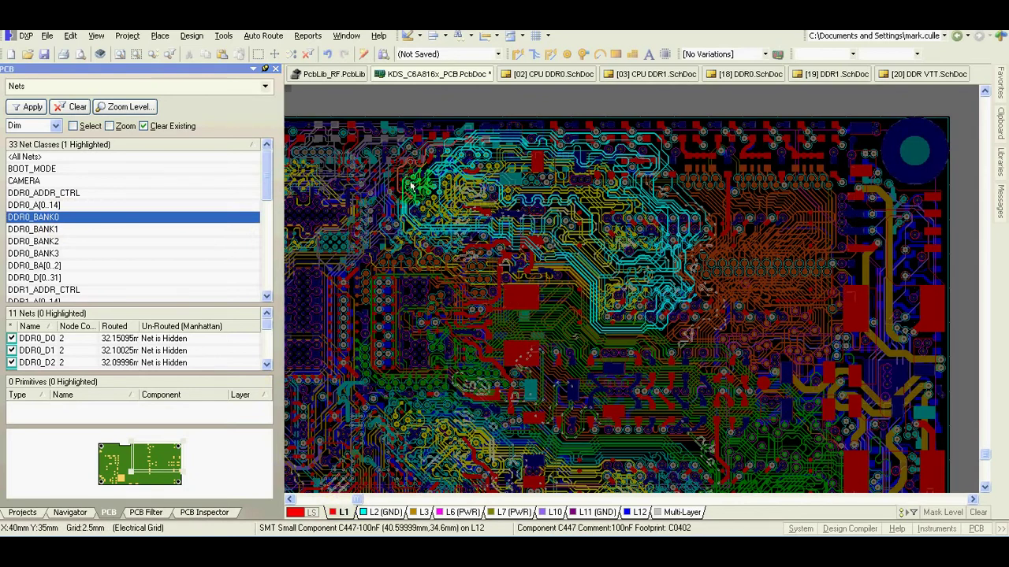
key(shift+s)
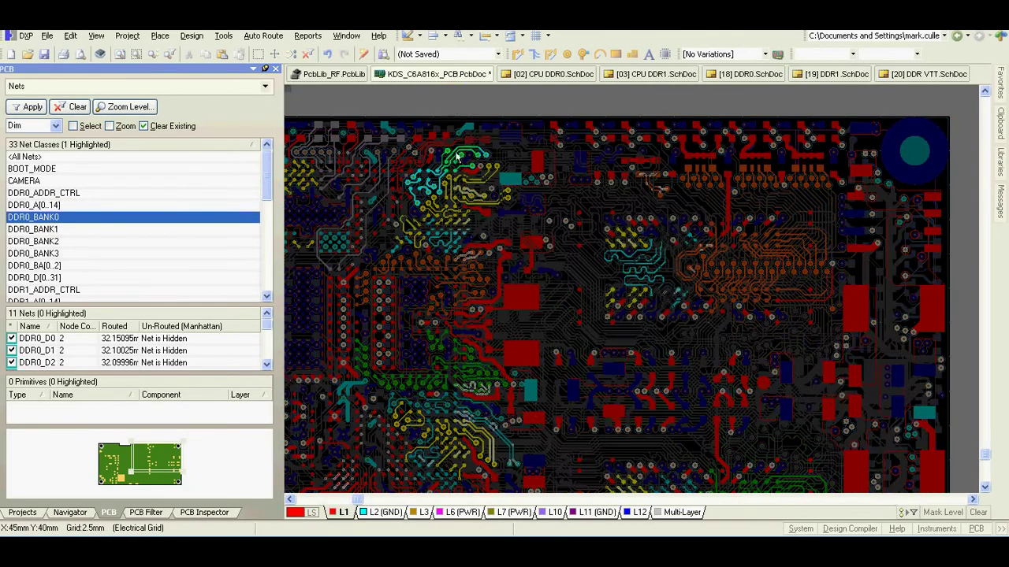
Step: Examine the DDR0_BANK0 routing layer by layer on L2, L3, L6, L7, L10, L11 and L12
click(383, 512)
click(426, 513)
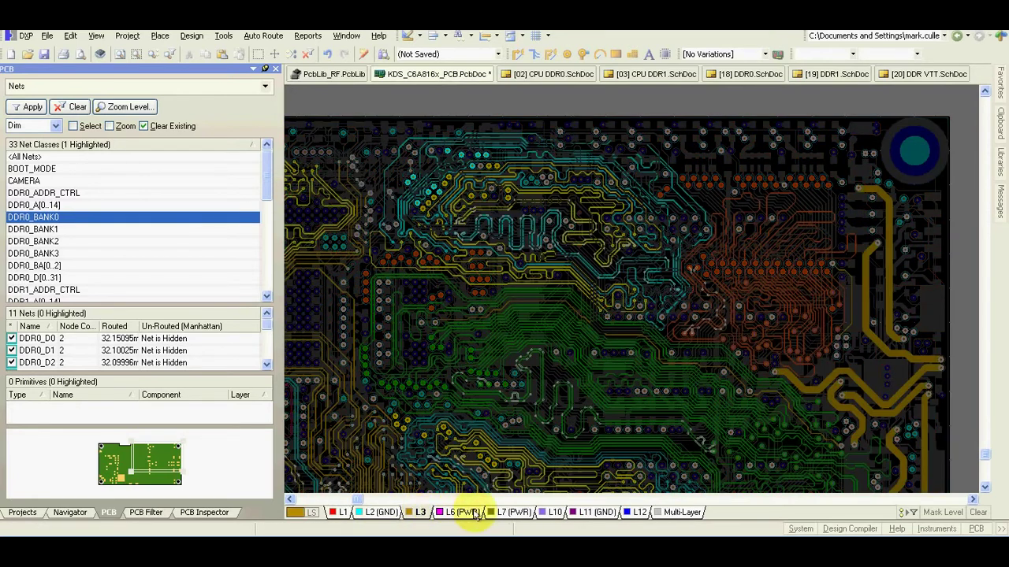
click(467, 513)
click(513, 513)
click(556, 513)
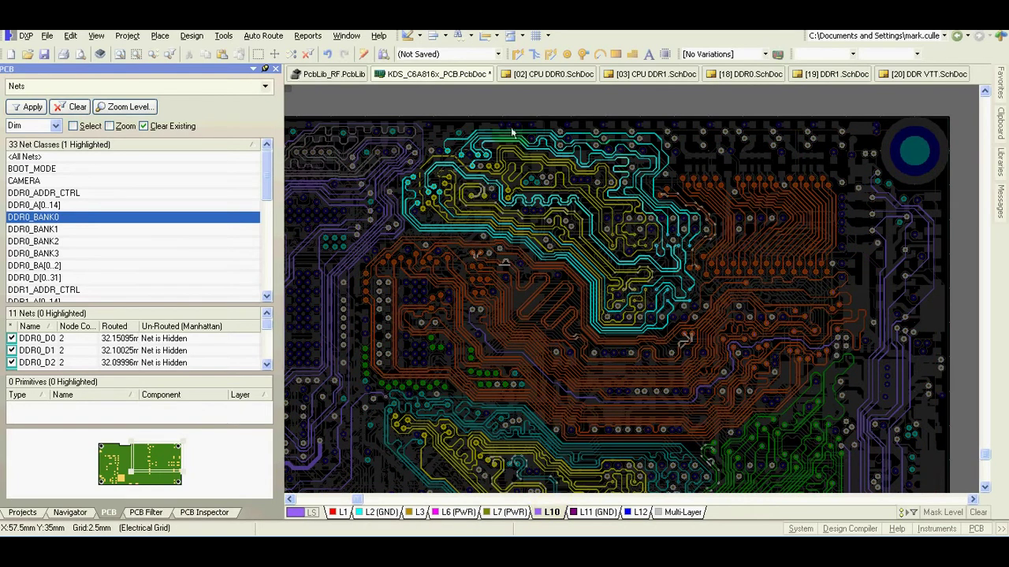
click(591, 513)
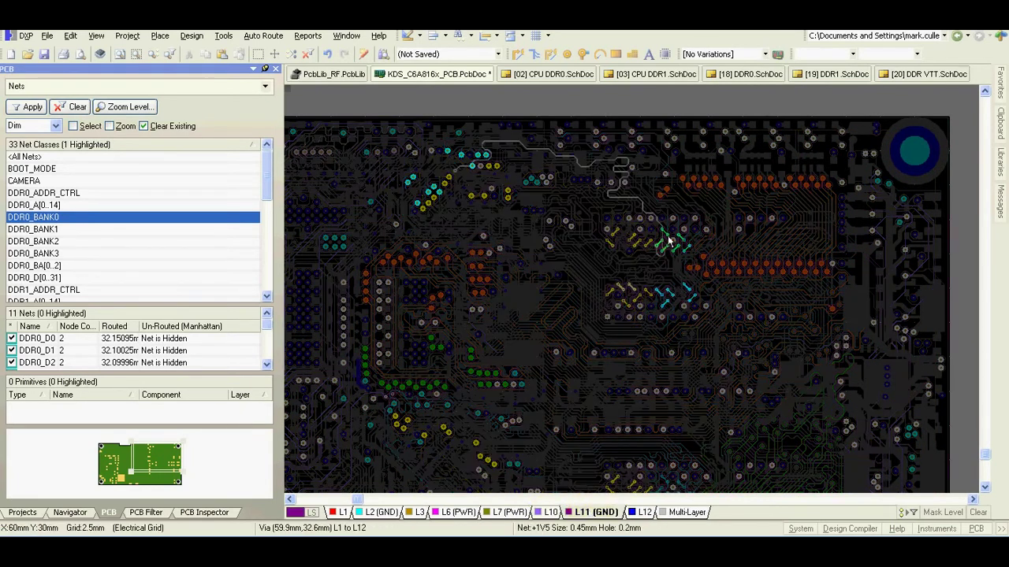
click(642, 512)
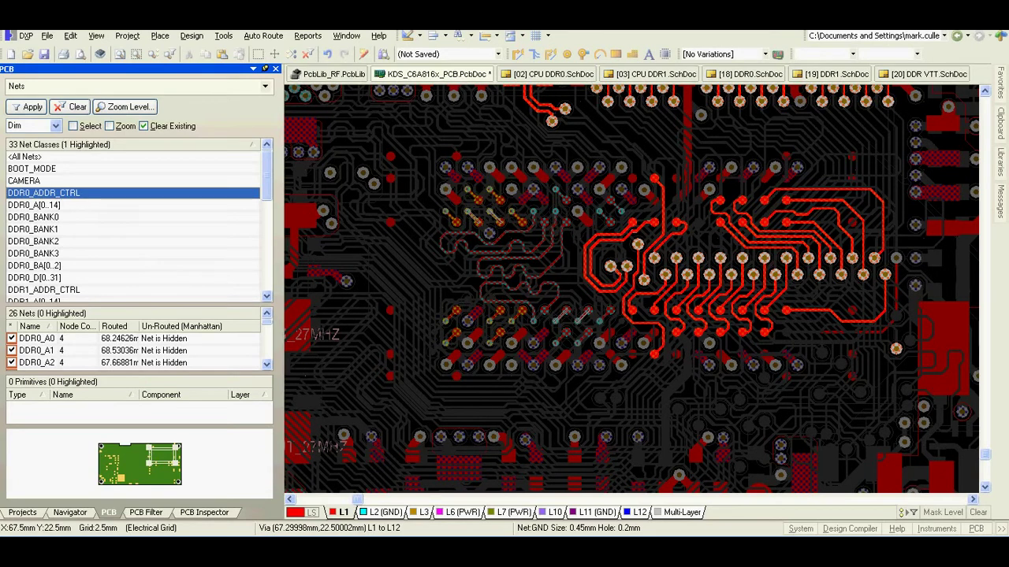
Step: Highlight the DDR0_ADDR_CTRL net class and measure the DDR0_BA2 track between its via and pad on layer L12
click(103, 197)
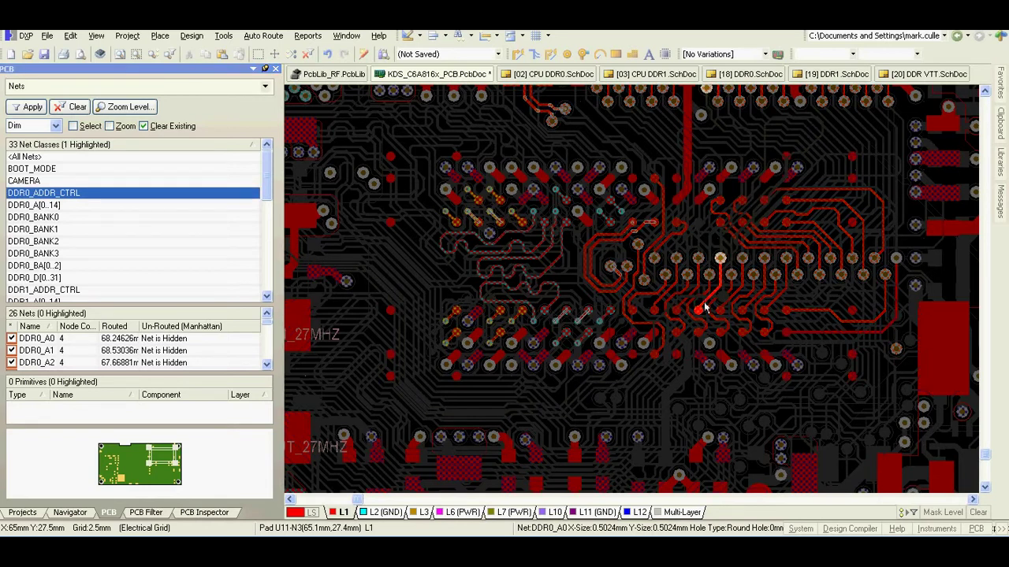
click(633, 512)
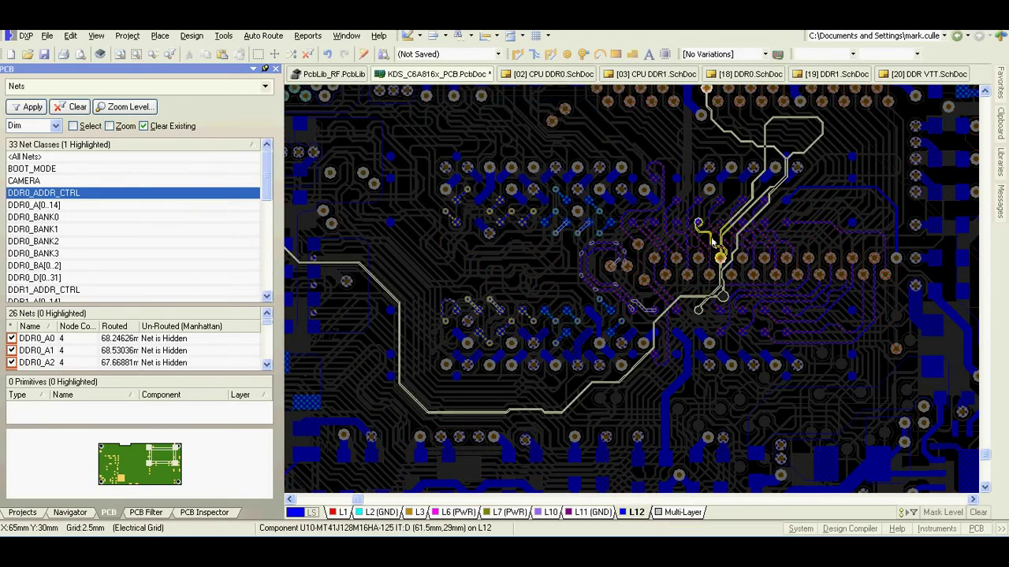
ctrl+scroll(717, 251, up, 2)
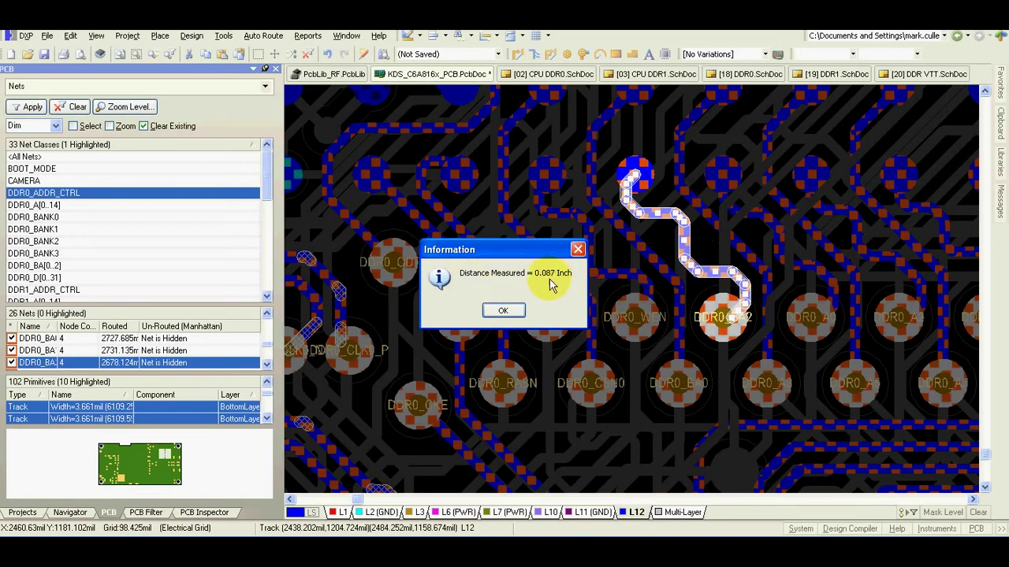
click(504, 311)
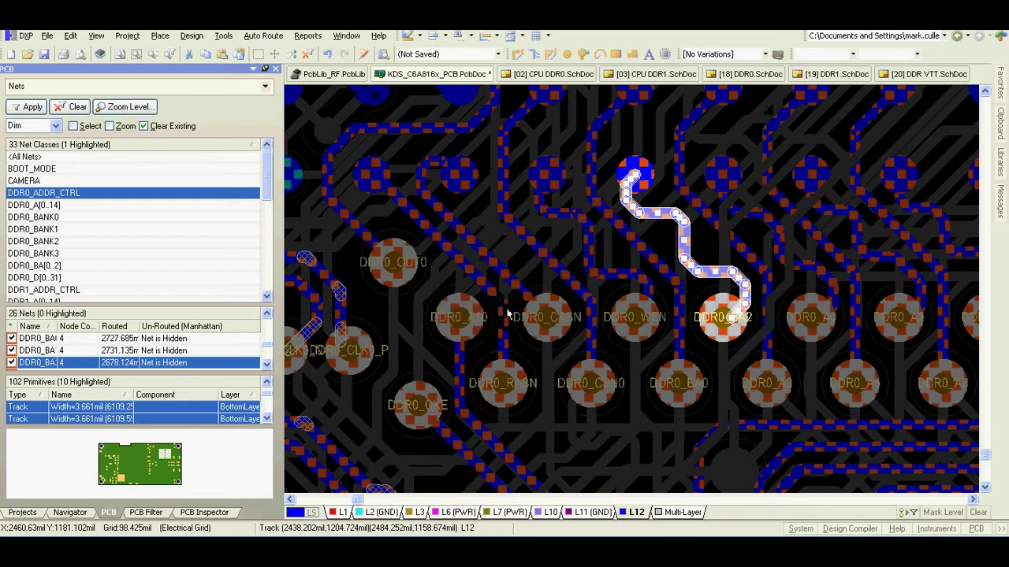
Step: Select the DDR0_BA2 track segments on layer L1 from the via down to the U11 pad
click(340, 512)
scroll(726, 313, down, 4)
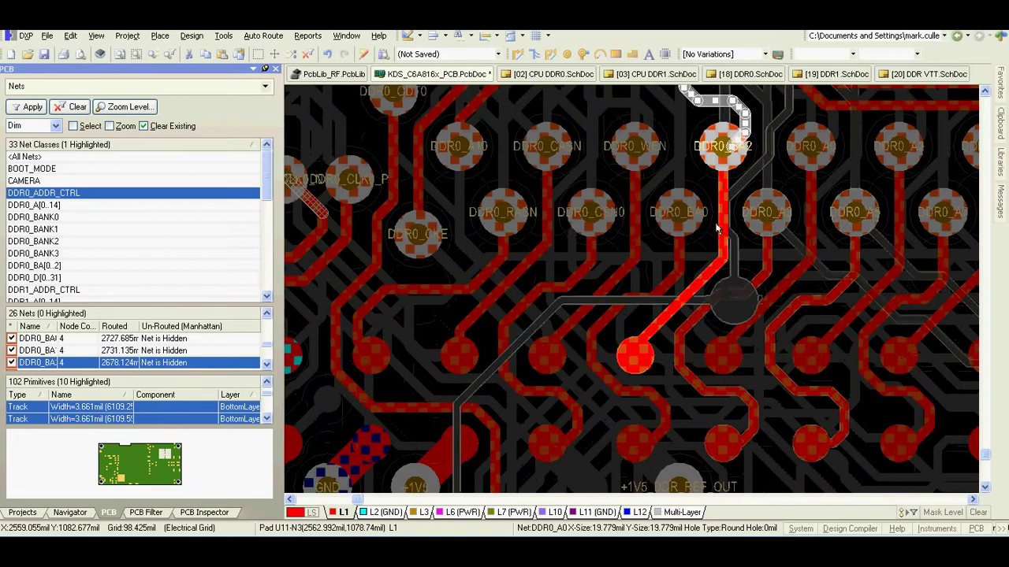
click(720, 228)
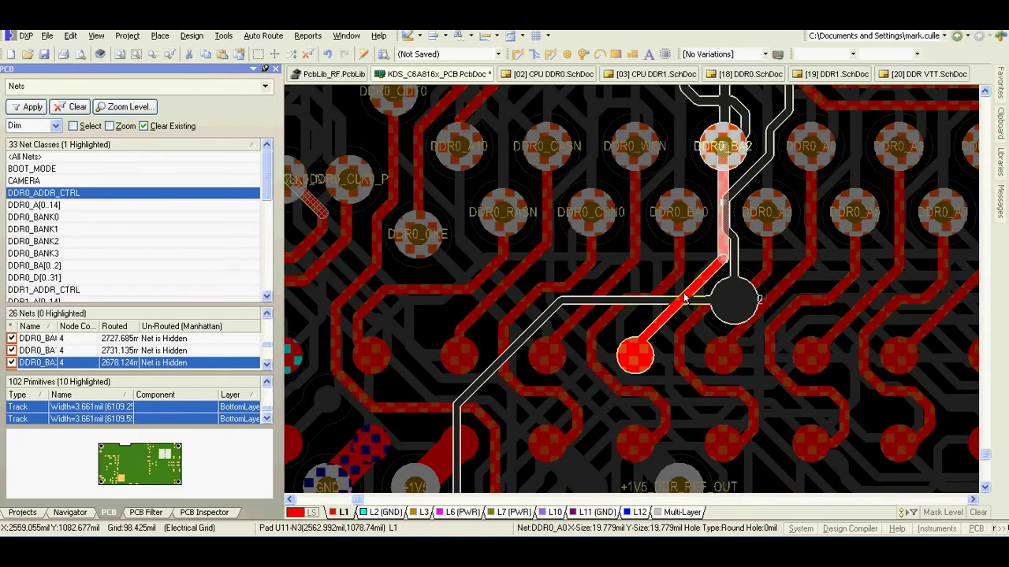
click(720, 236)
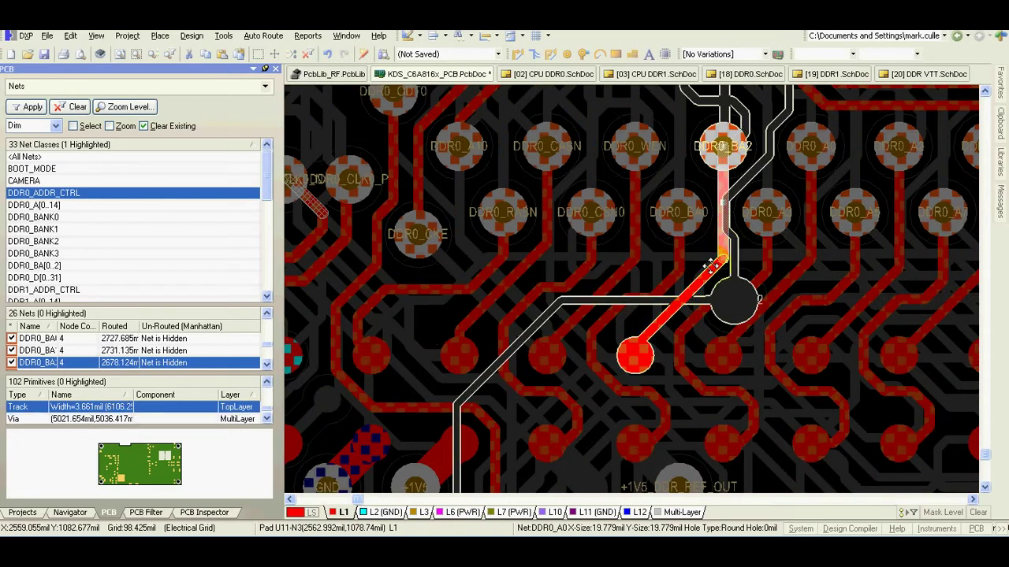
mouse_move(698, 285)
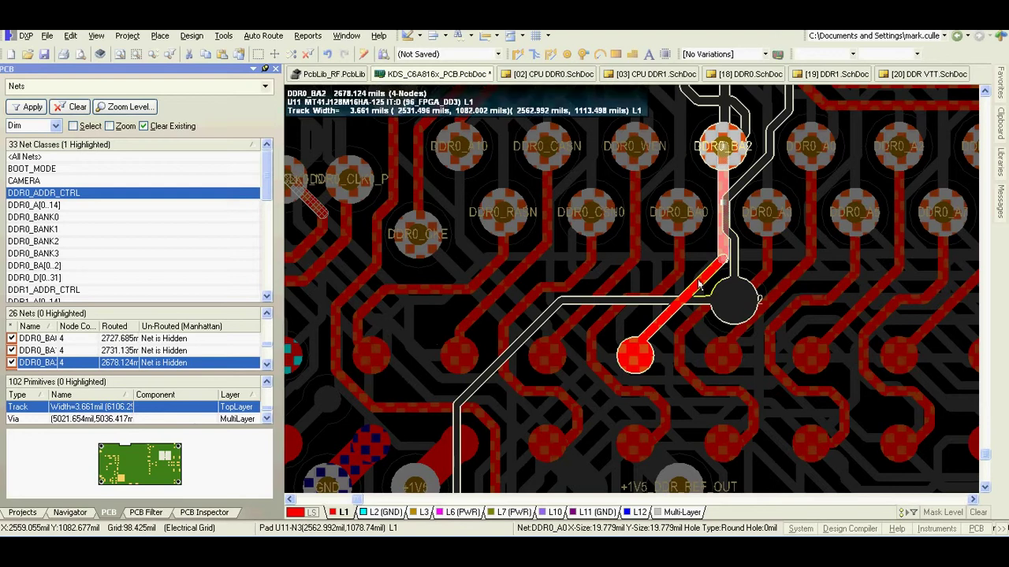
click(698, 285)
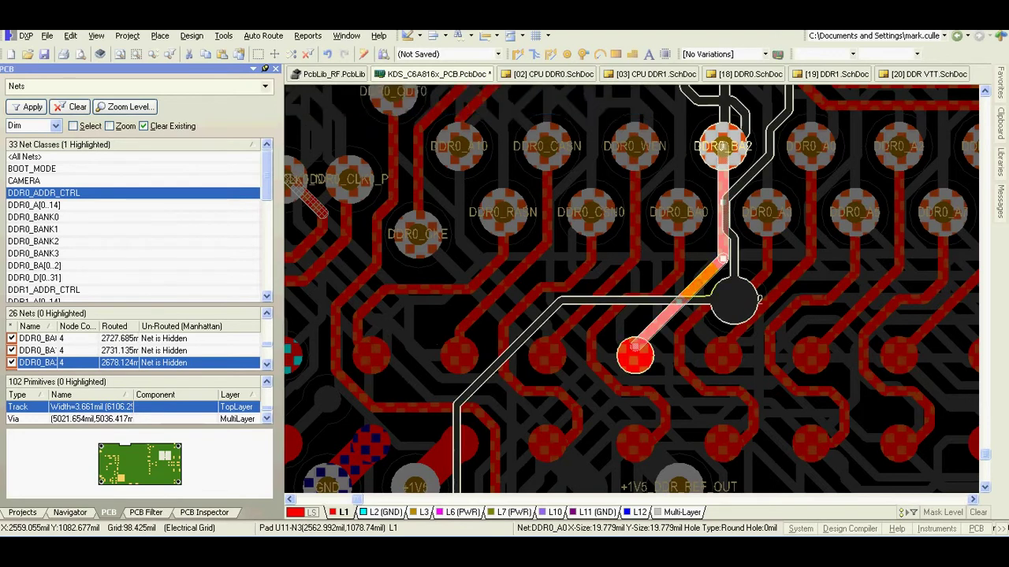
click(633, 357)
click(656, 322)
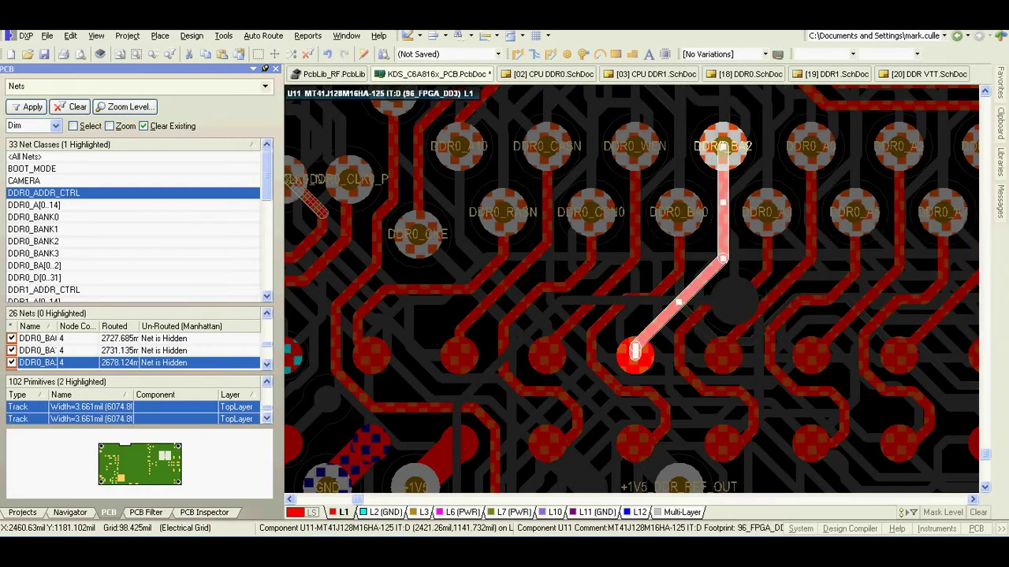
Step: Measure the combined length of the selected DDR0_BA2 track segments on L1 with Measure Selected Objects, and repeat the measurement
click(308, 35)
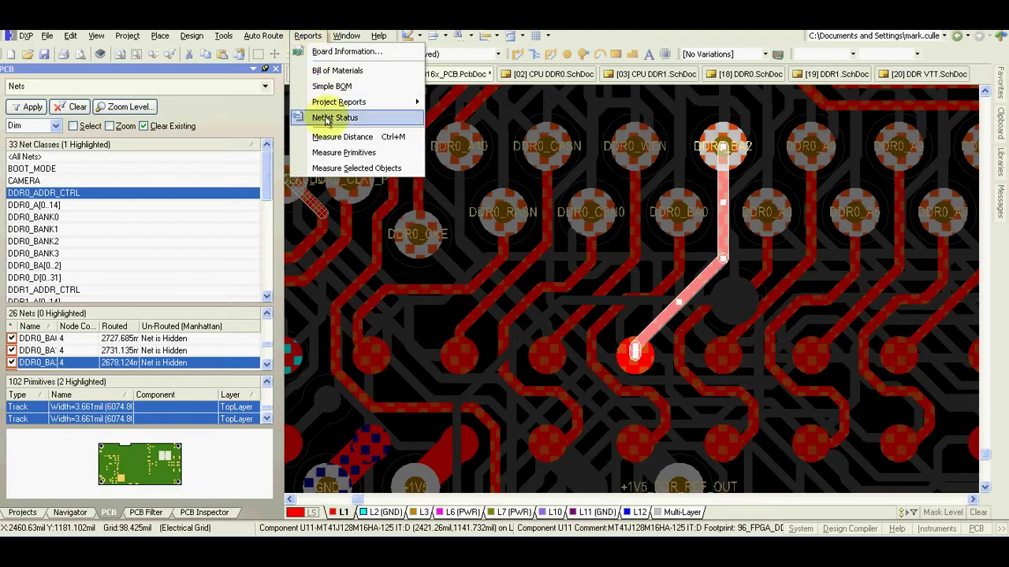
click(347, 170)
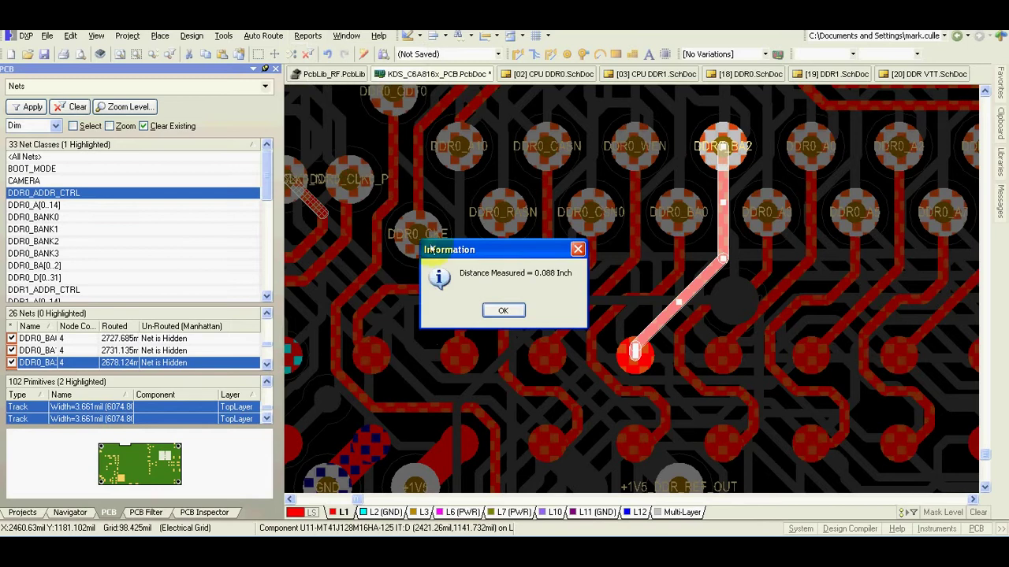
click(497, 311)
key(r)
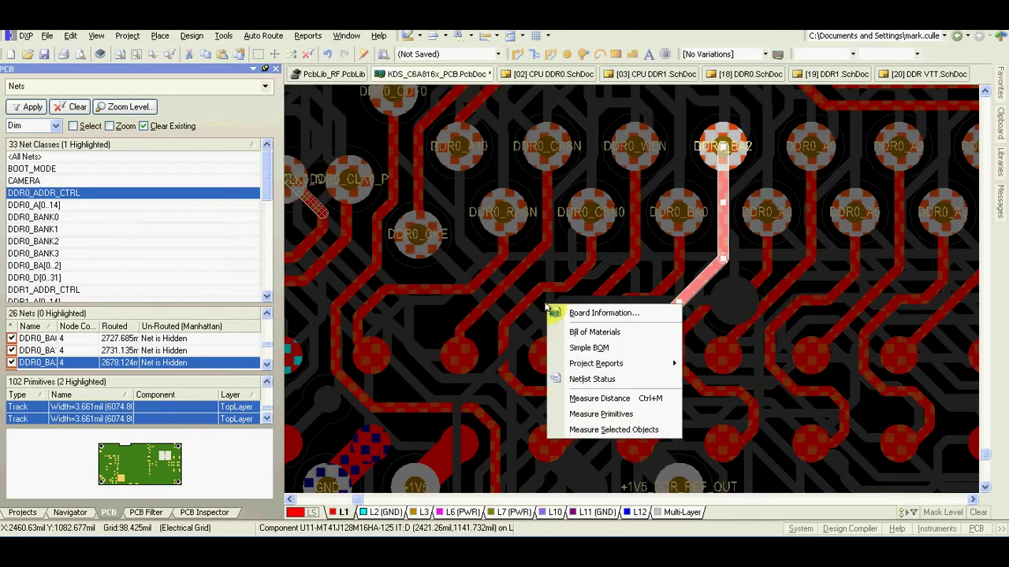
key(s)
key(Return)
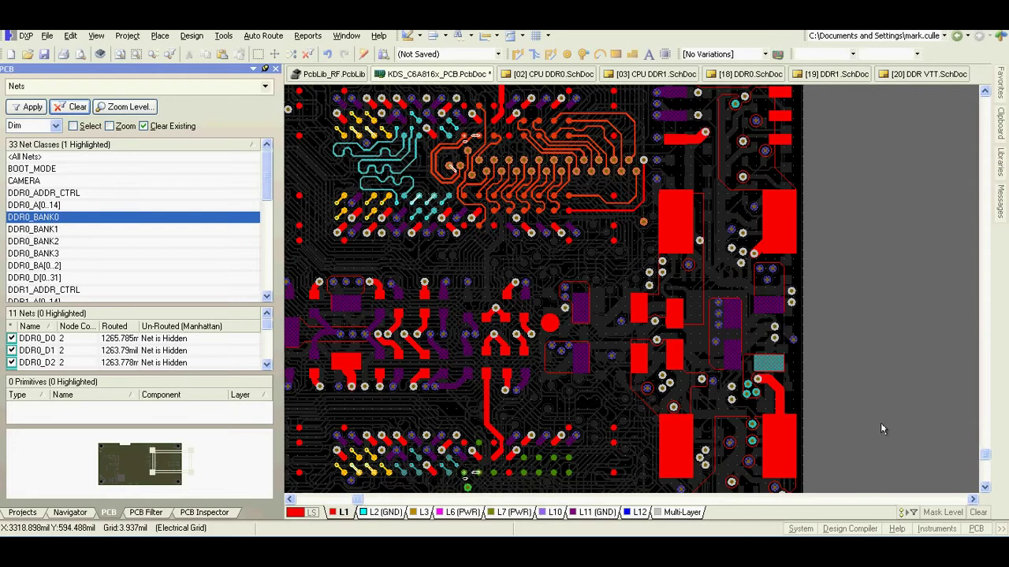
Step: Start building a PCB filter query from the board with a first condition that the object kind is Track
click(138, 513)
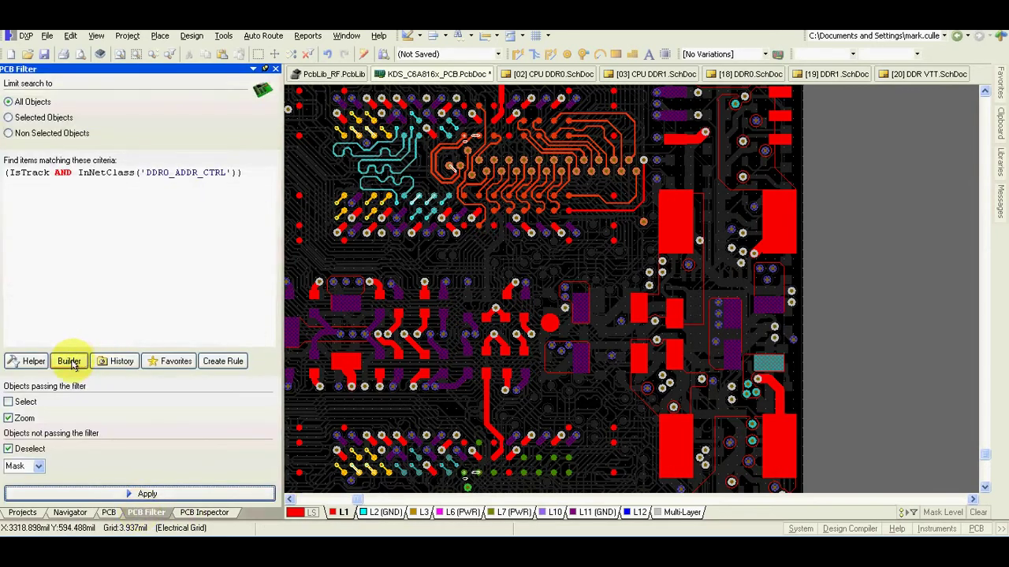
click(69, 360)
click(405, 198)
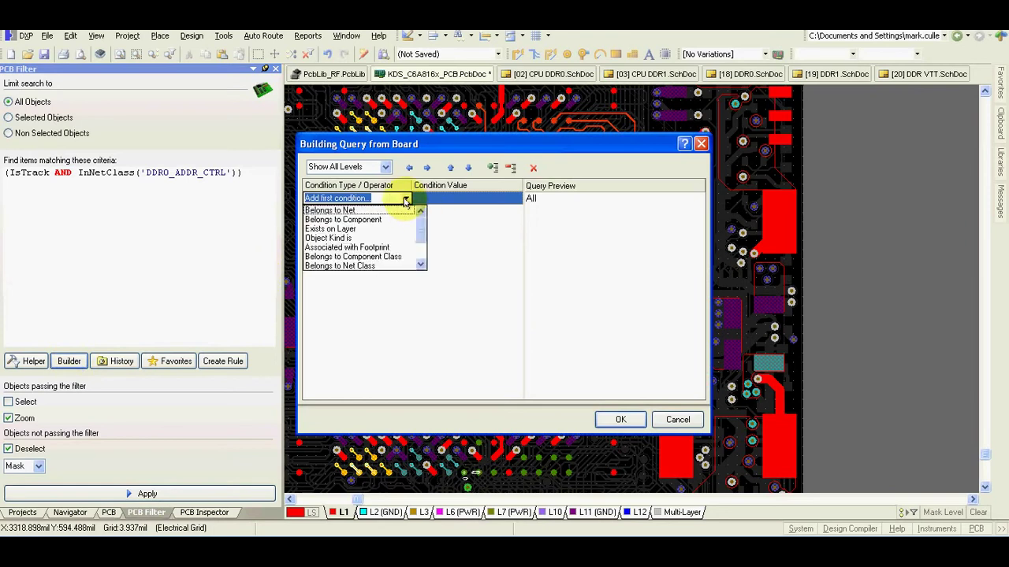
click(349, 237)
click(513, 201)
click(517, 198)
drag(517, 225, 493, 275)
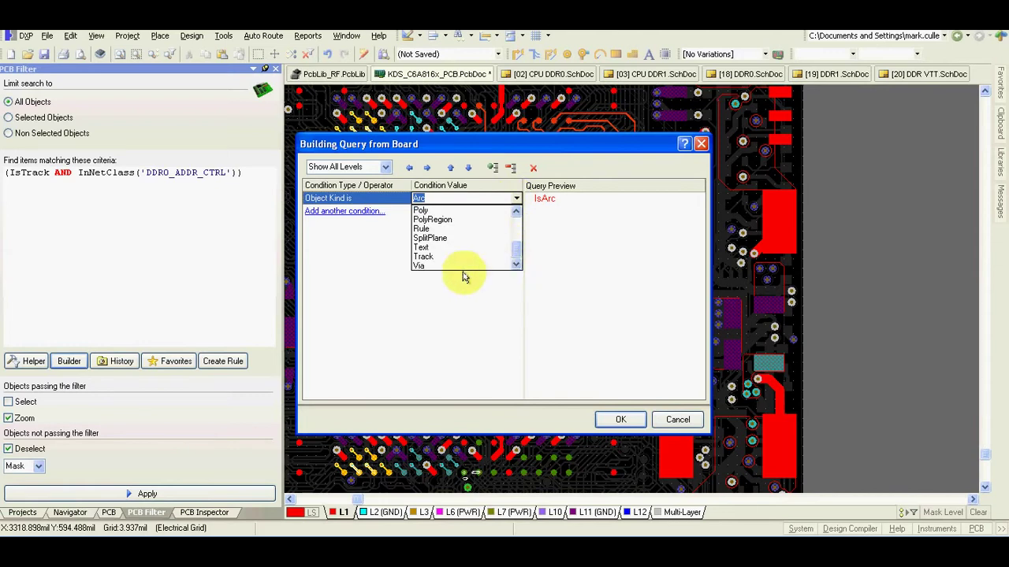
click(436, 265)
Step: Add a second query condition for membership in the DDR0_ADDR_CTRL net class, accept the query and apply the filter
click(380, 212)
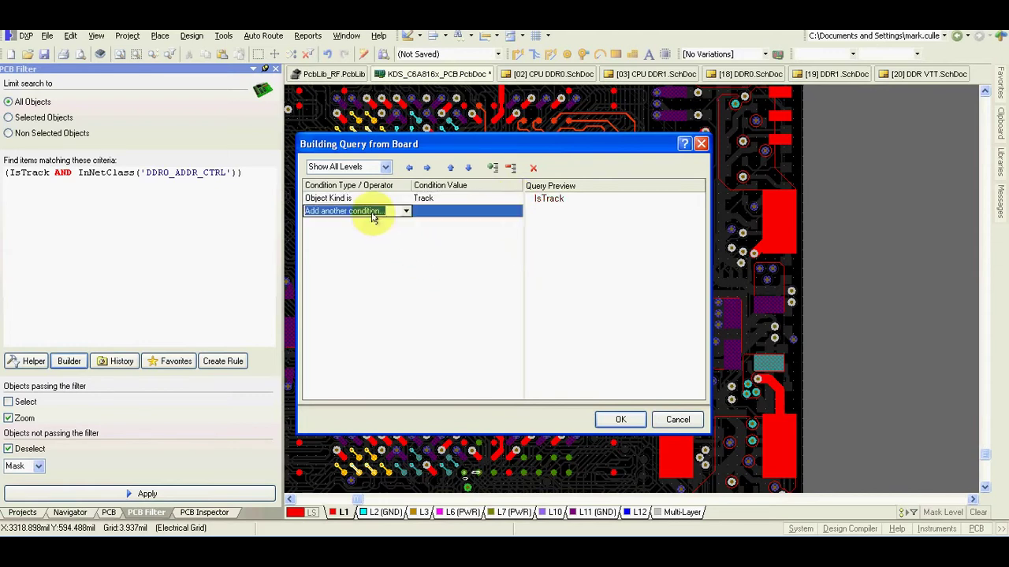
click(407, 212)
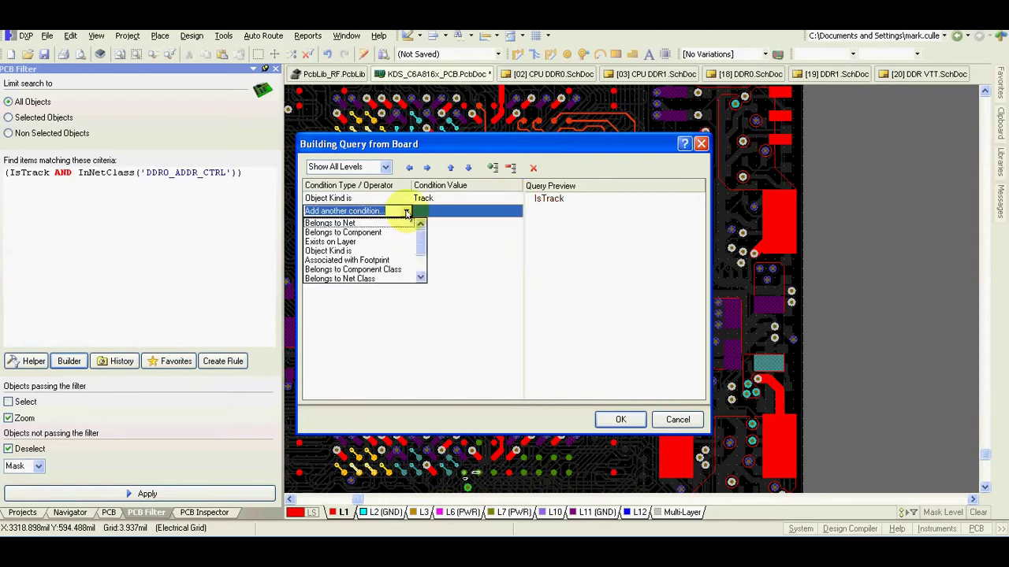
click(384, 279)
click(466, 227)
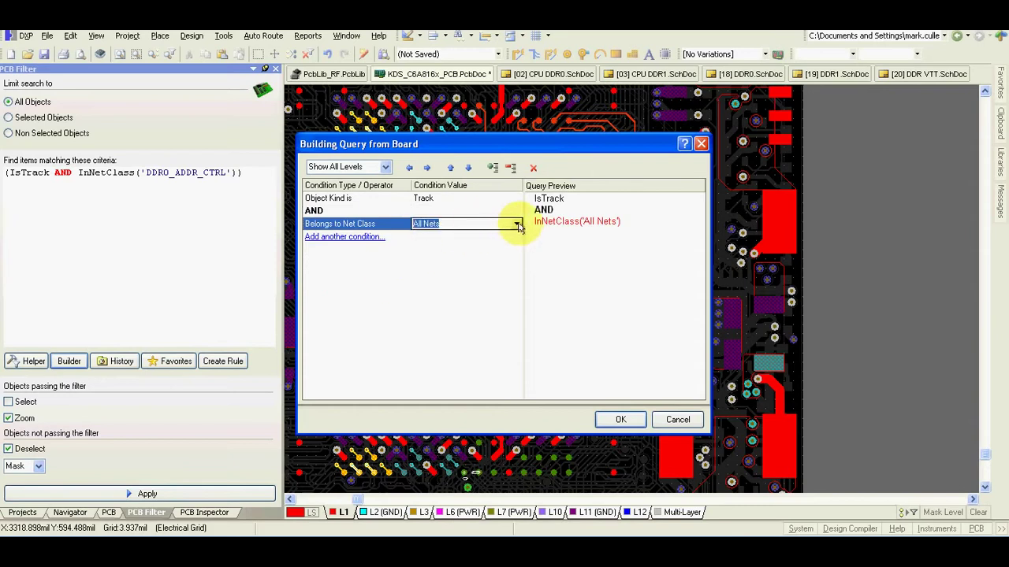
click(516, 224)
click(490, 264)
click(620, 419)
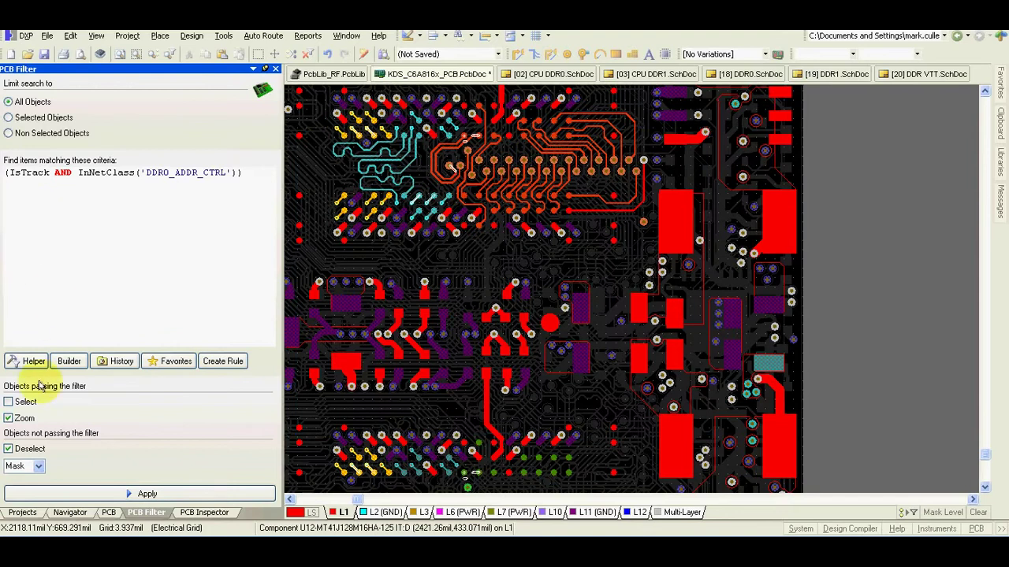
click(74, 494)
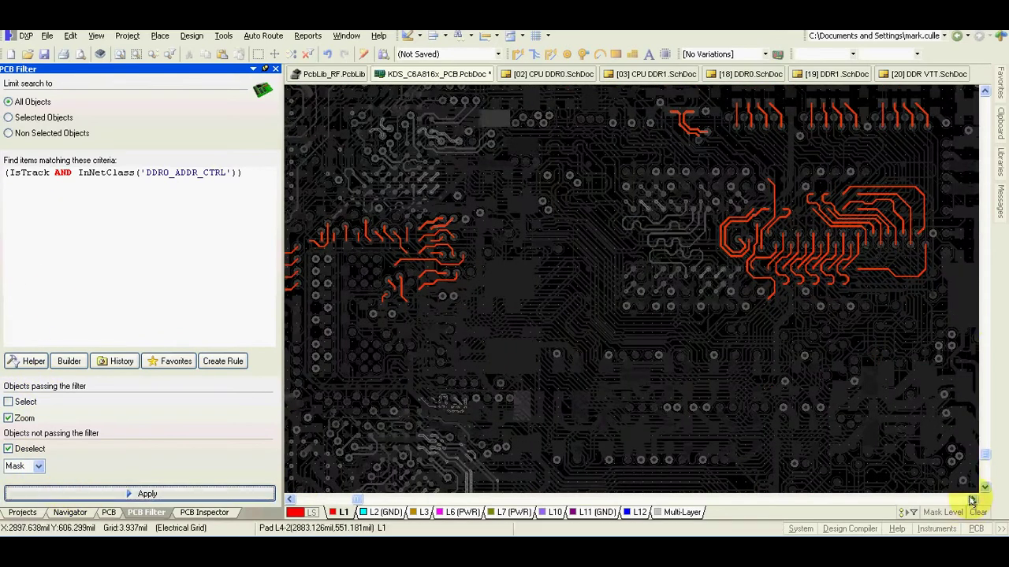
Step: Select the filtered L1 tracks around U11 with an inside-area selection and copy them from the last via in the lower row
click(973, 499)
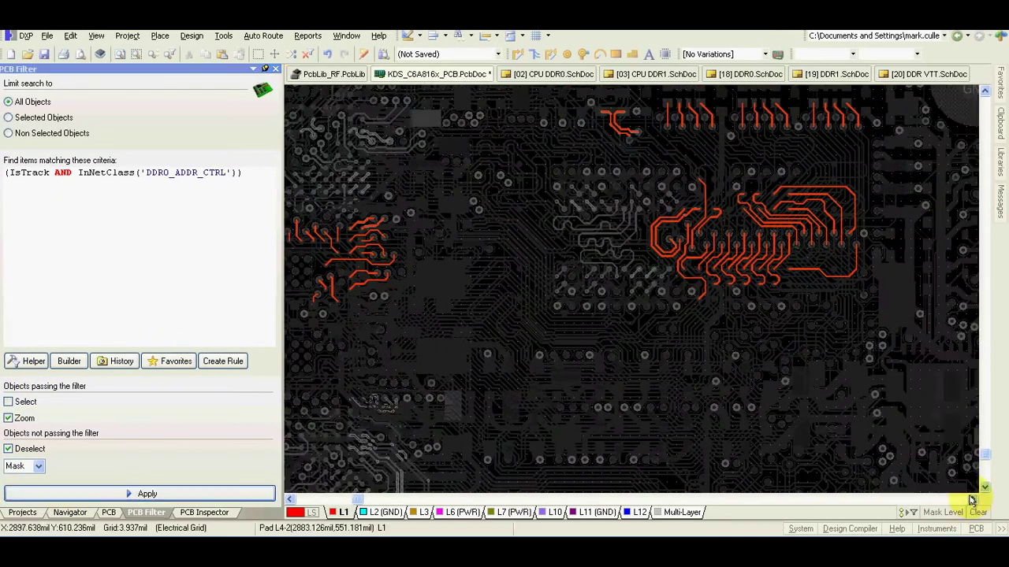
key(s)
key(i)
click(633, 154)
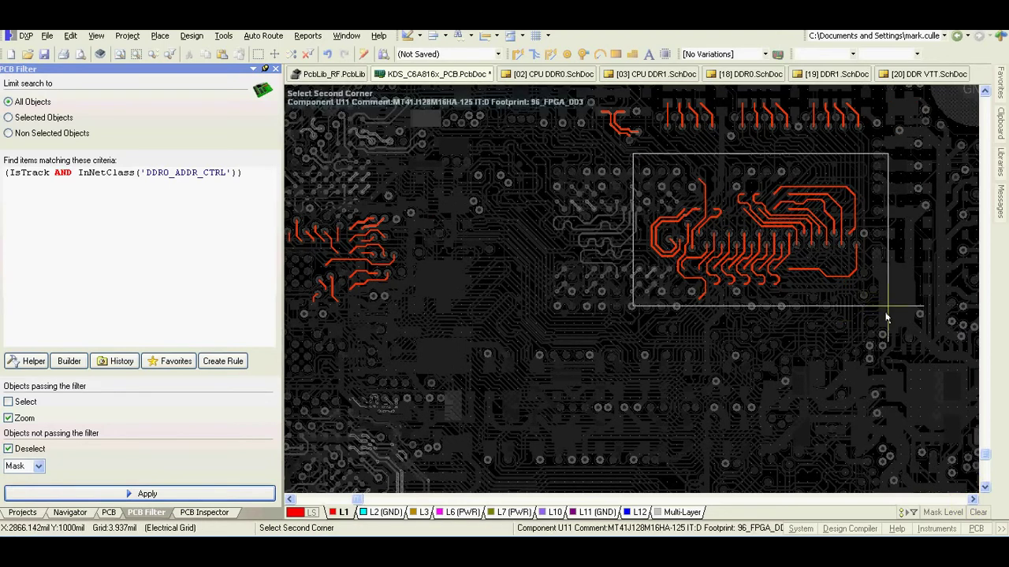
click(885, 315)
key(ctrl+c)
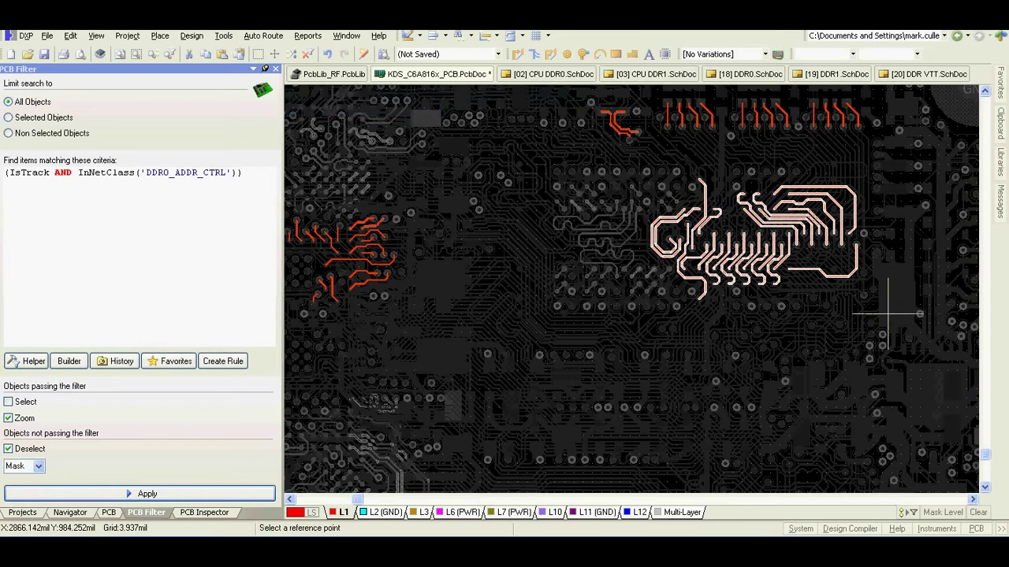
key(Page_Up)
ctrl+scroll(859, 245, up, 2)
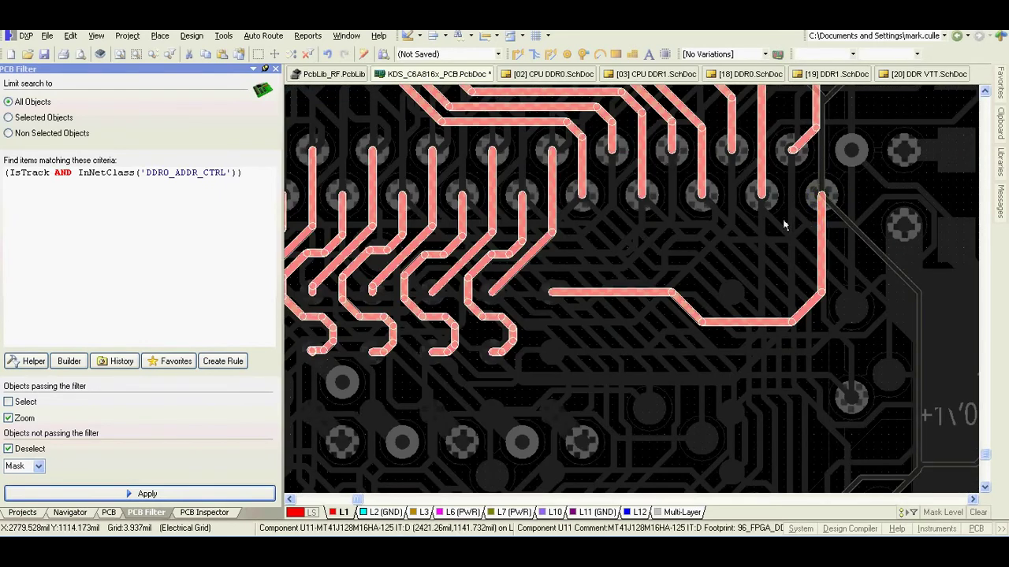
ctrl+scroll(820, 197, down, 5)
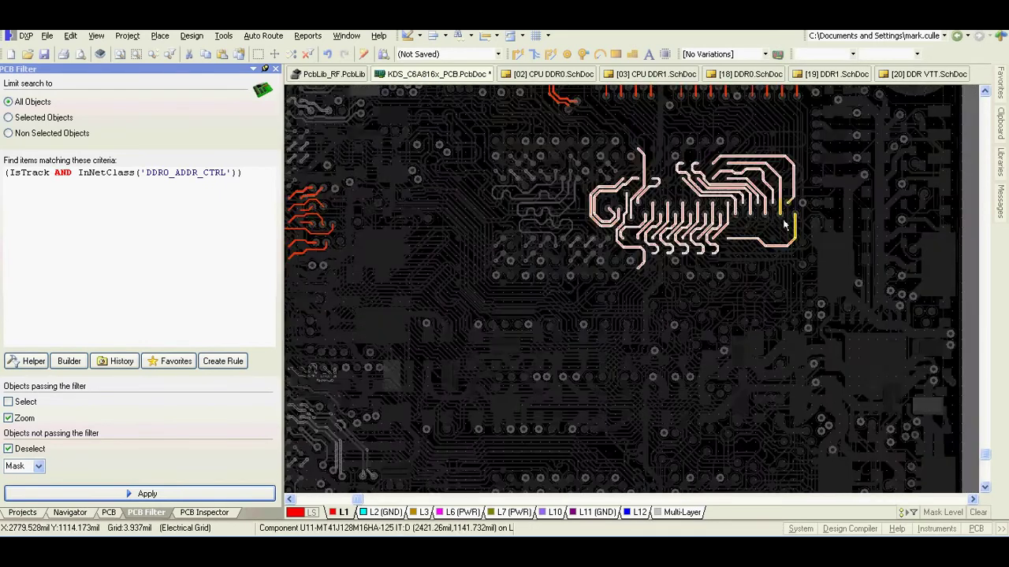
Step: Clear the filter and paste the copied tracks onto U12, aligning the reference point with the matching last via in the lower row
click(109, 512)
click(74, 109)
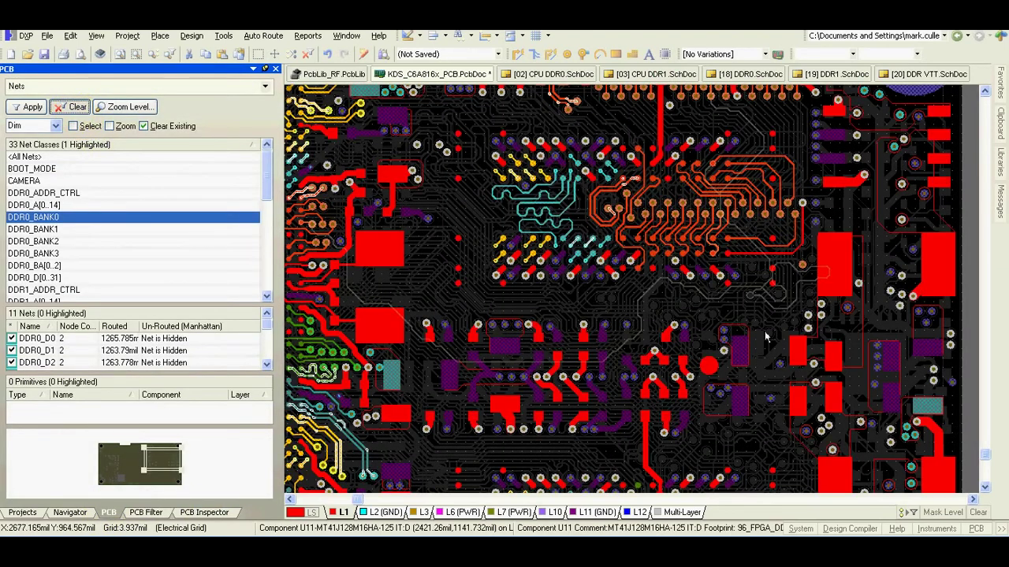
scroll(981, 485, down, 3)
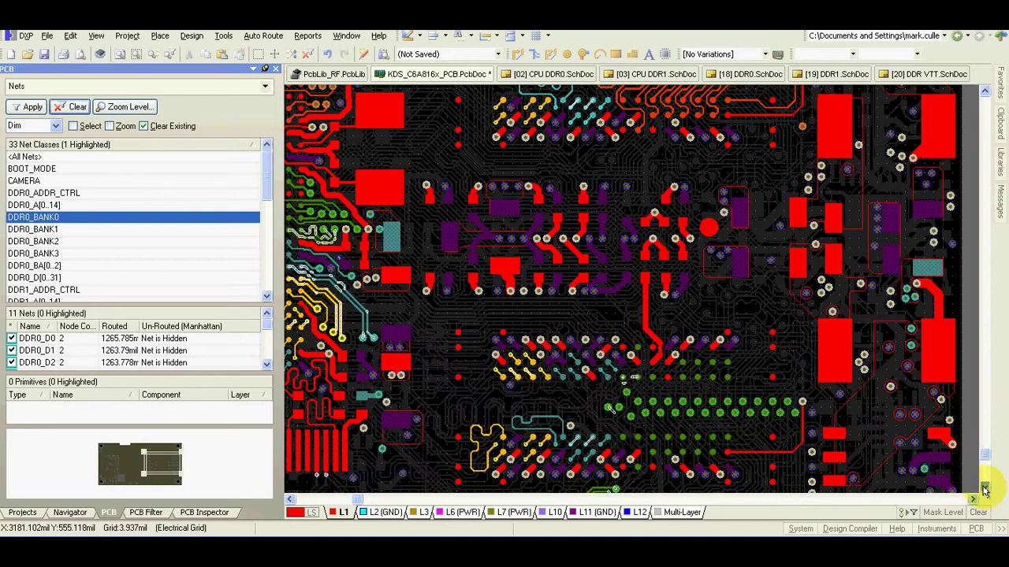
ctrl+scroll(820, 386, up, 2)
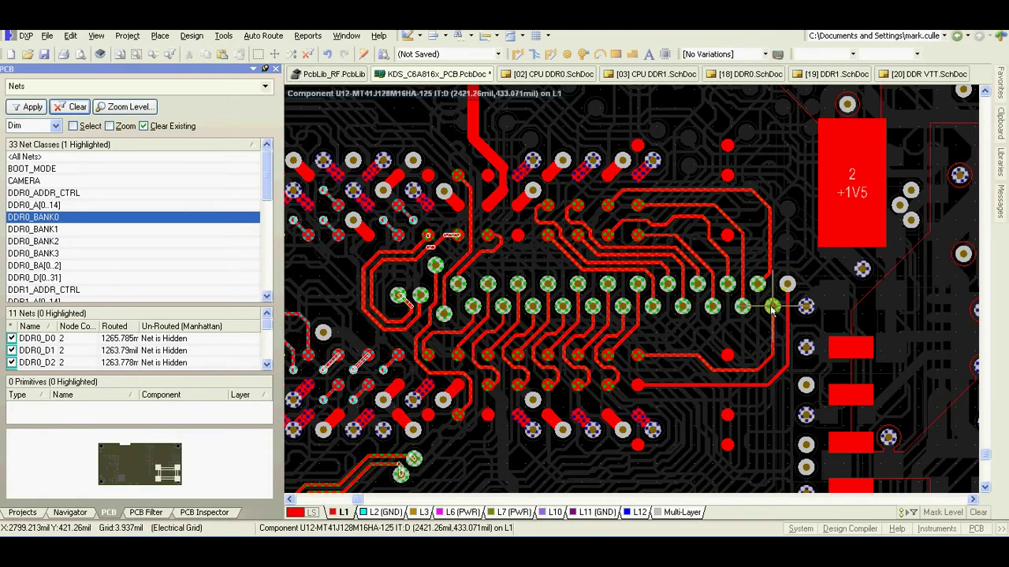
click(772, 307)
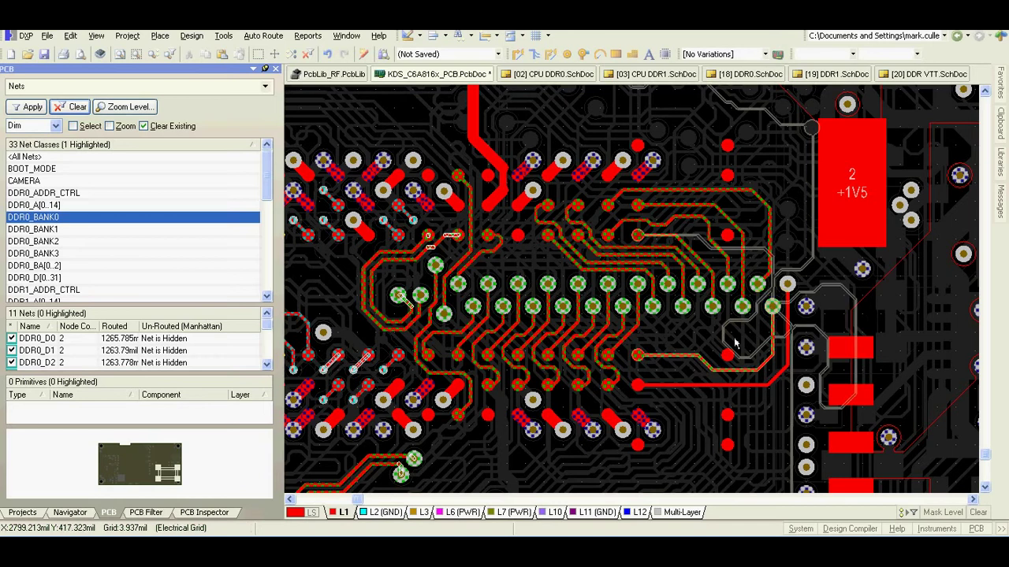
key(Page_Down)
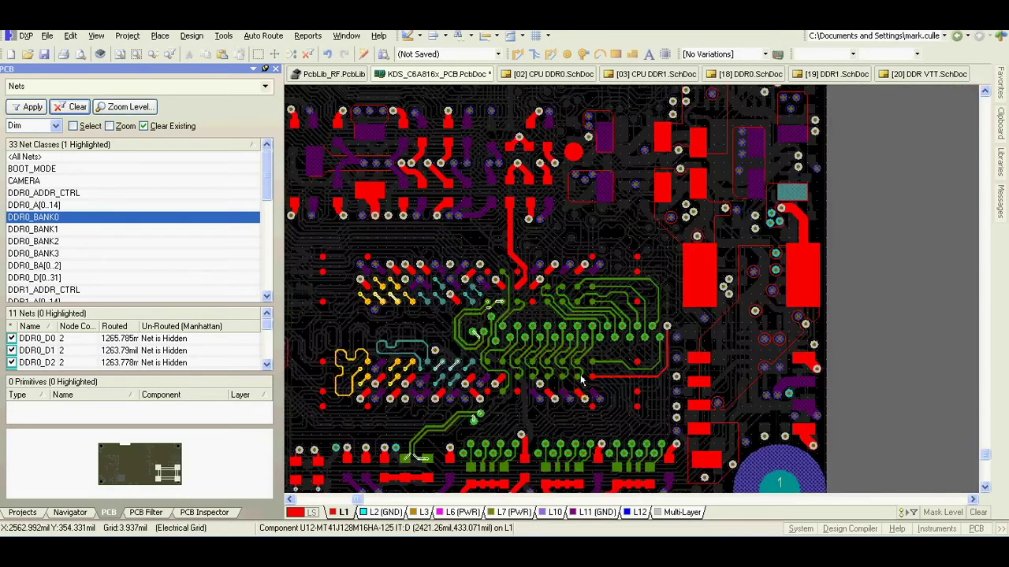
Step: Highlight the DDR0_A7 net and examine its route from the U1 processor to the DDR0 memory and termination area
scroll(594, 378, up, 2)
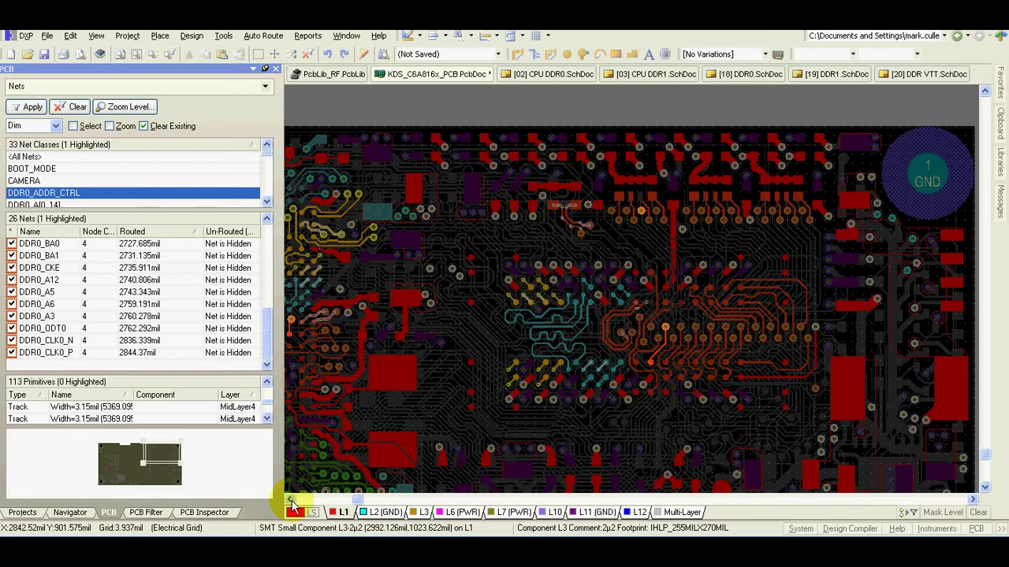
click(290, 500)
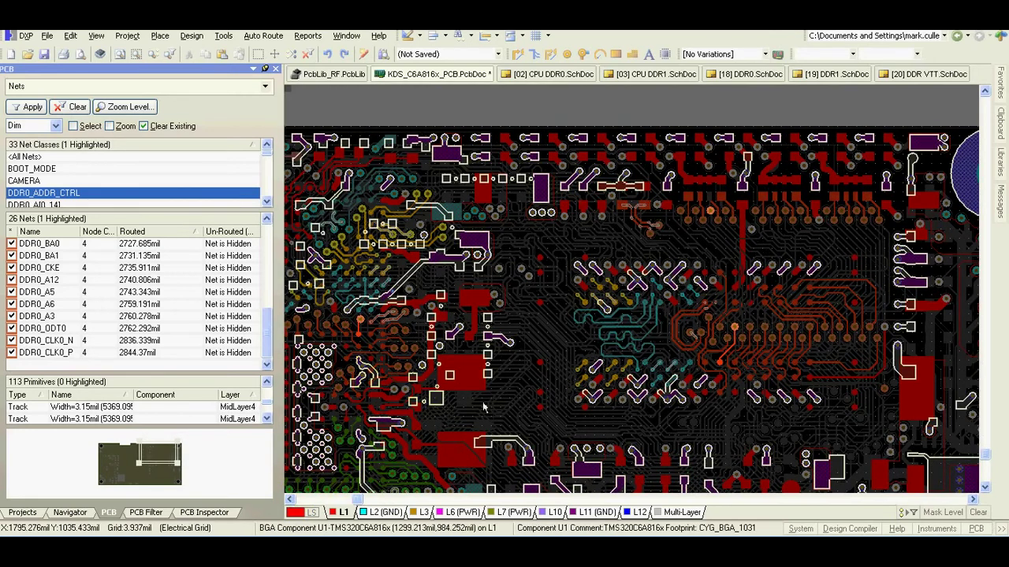
ctrl+click(792, 361)
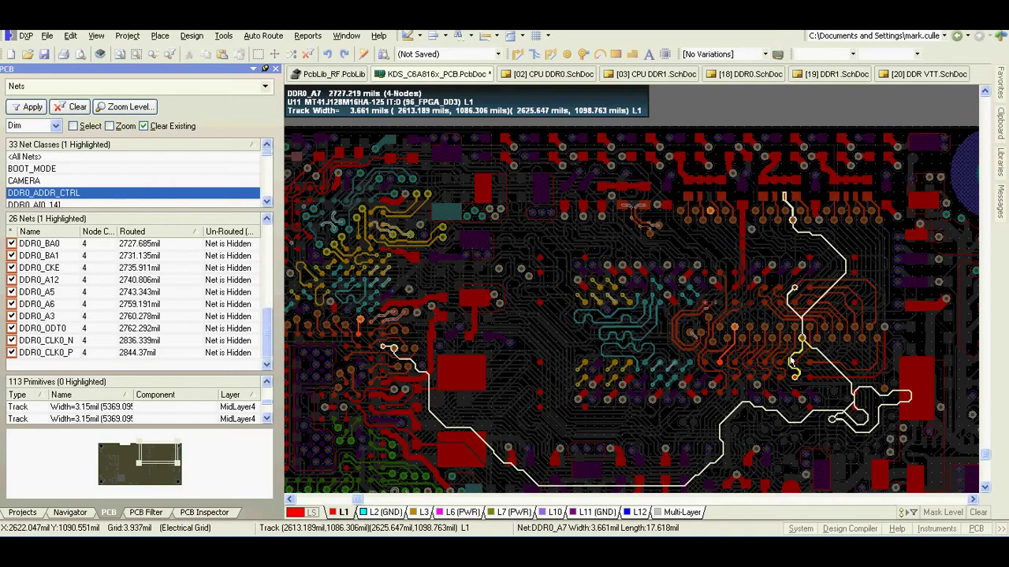
click(973, 500)
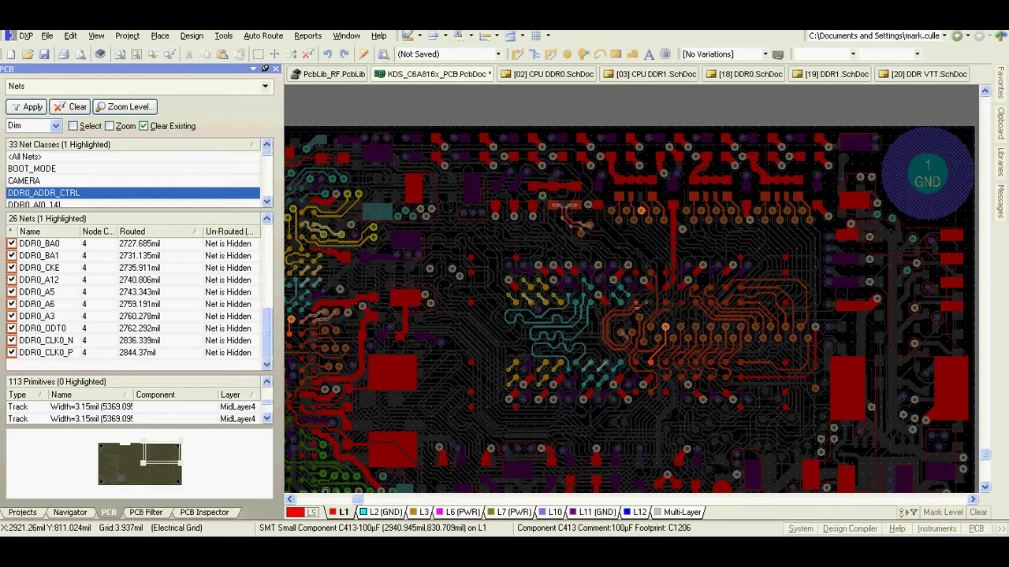
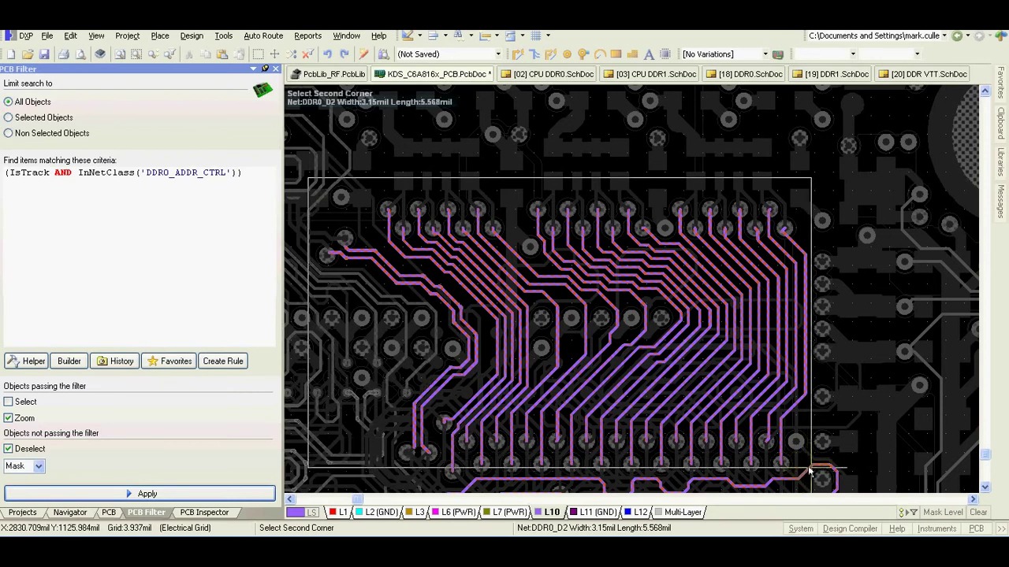
Step: Select the filtered DDR0_ADDR_CTRL tracks inside the area on L10 and copy them using the DDR0_A13 via as reference point
click(809, 471)
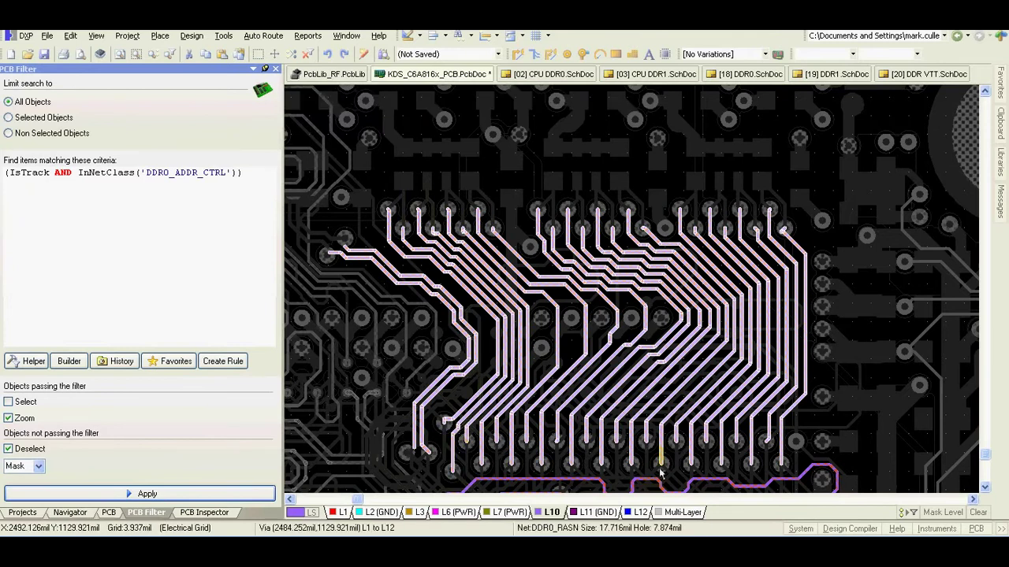
key(ctrl+c)
key(Page_Up)
key(Page_Up)
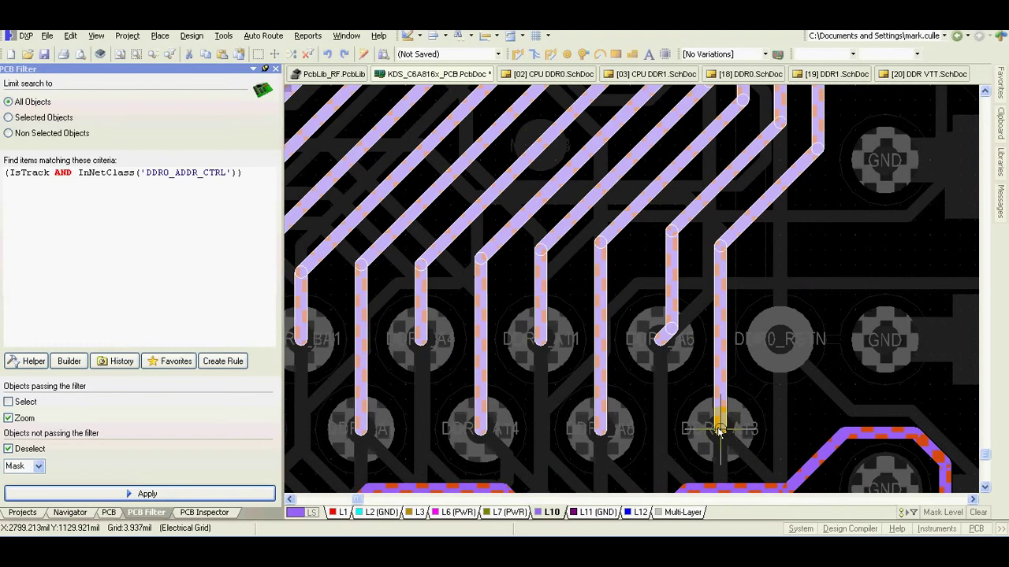
key(Page_Down)
key(Page_Down)
key(Page_Down)
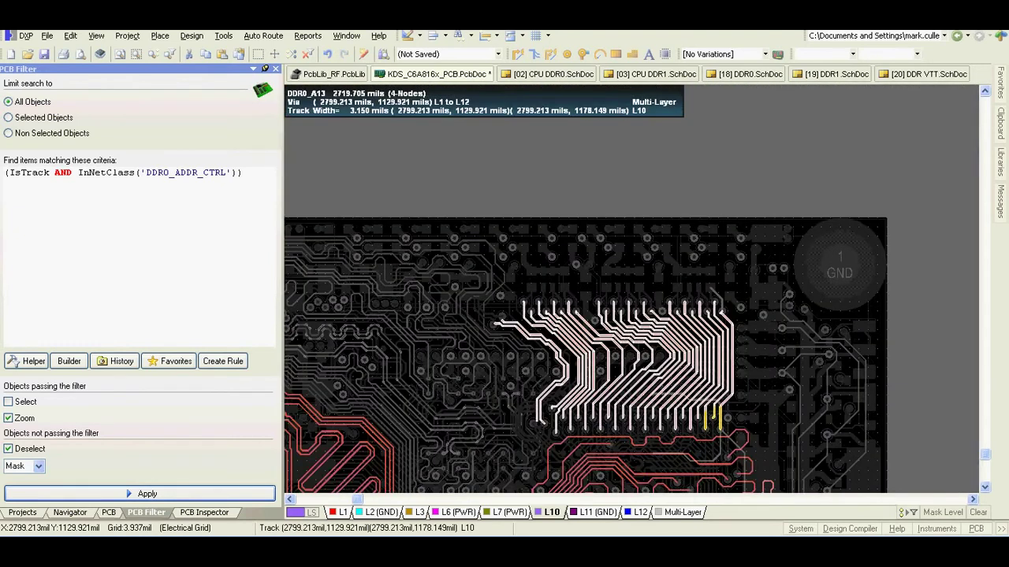
Step: Remove the selected L10 tracks from the board and place their copy in the empty area above the board's upper edge
key(Delete)
click(478, 309)
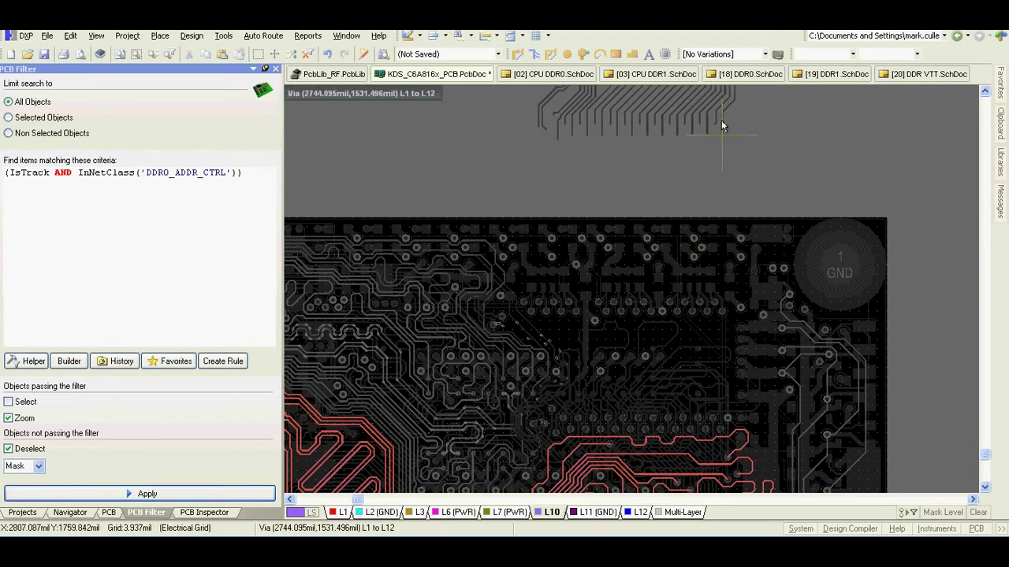
key(ctrl+z)
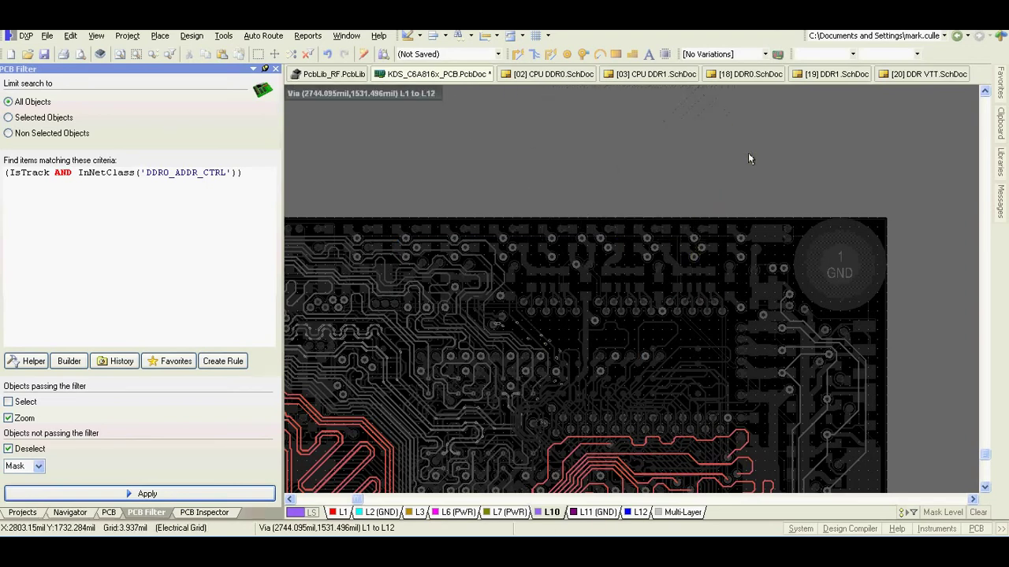
Step: Switch to layer L12 and select the filtered DDR0_ADDR_CTRL tracks around the memory chip and the termination resistors
click(636, 513)
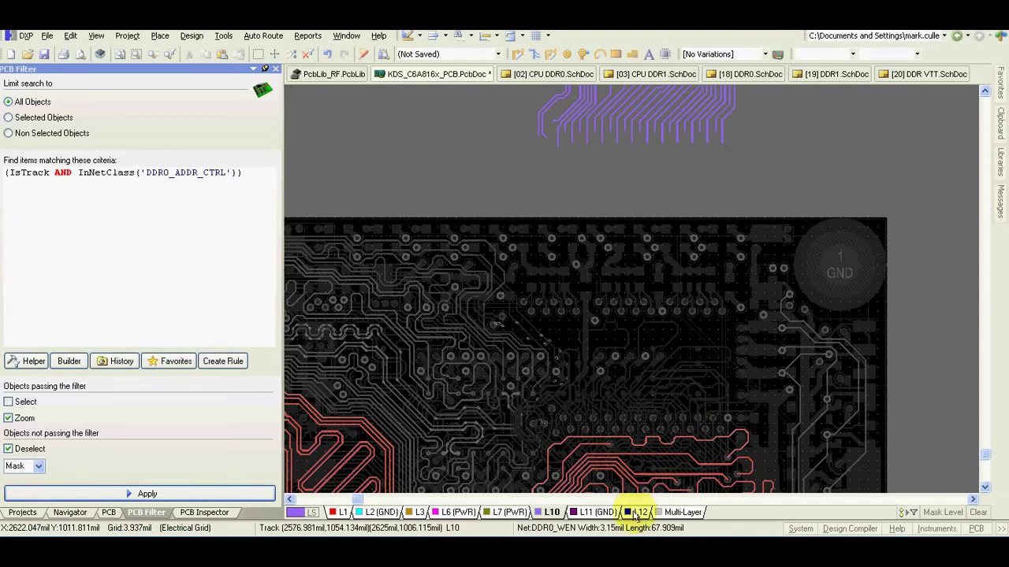
click(984, 489)
drag(474, 193, 822, 464)
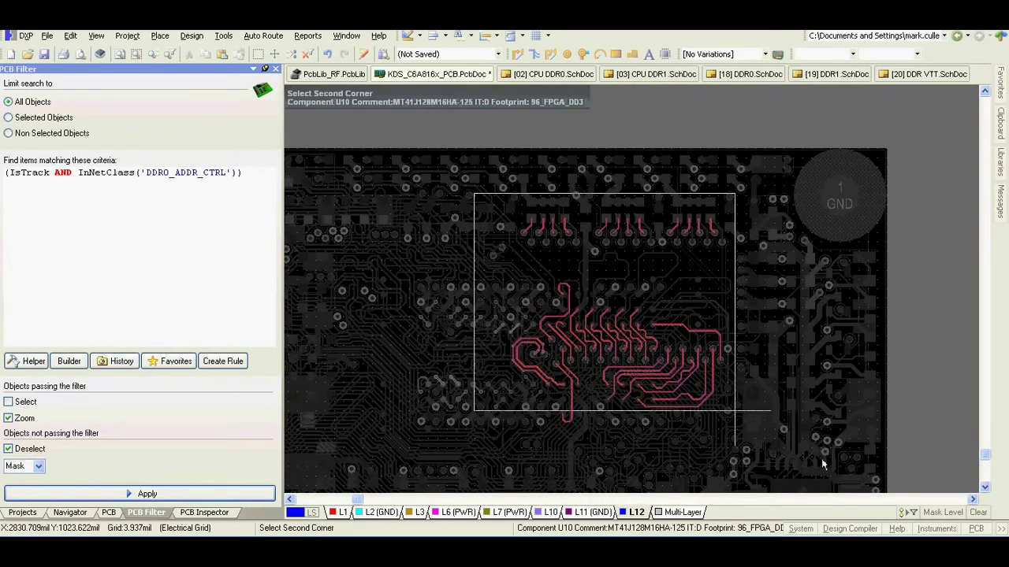
click(783, 439)
Step: Cut the selected L12 tracks with the DDR0_A13 via as reference point, including the locked primitives
key(ctrl+c)
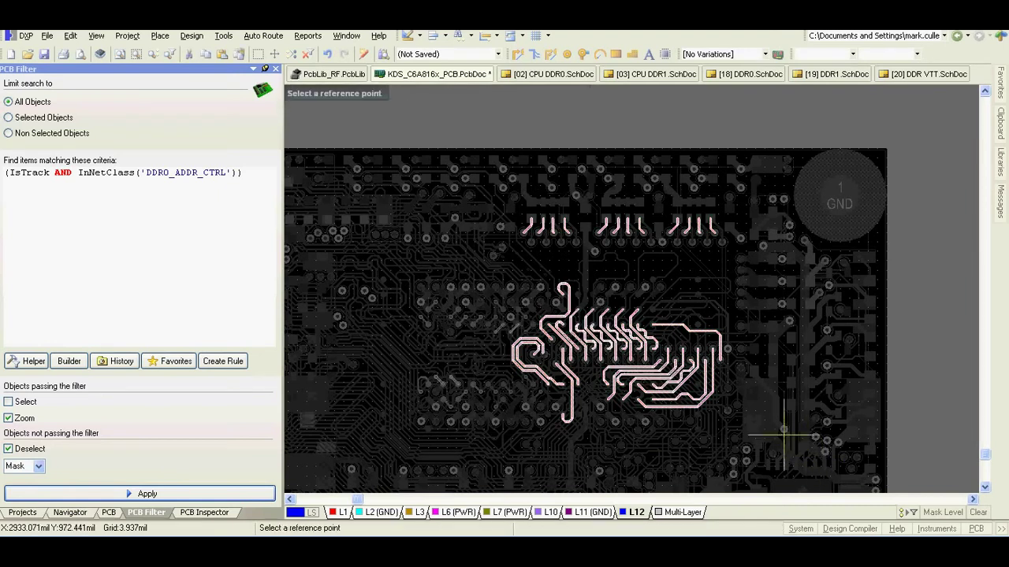
ctrl+scroll(720, 339, up, 5)
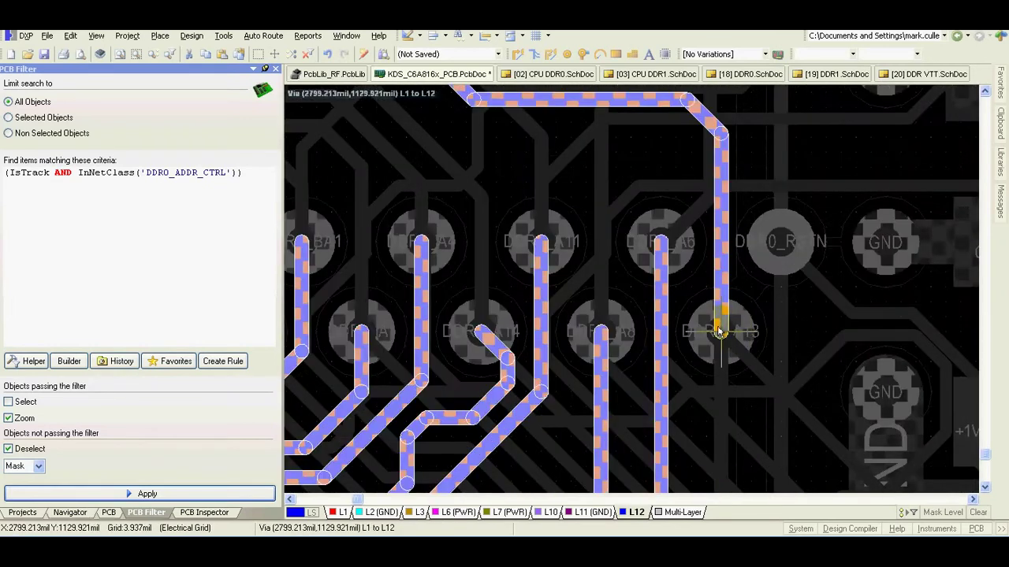
click(720, 334)
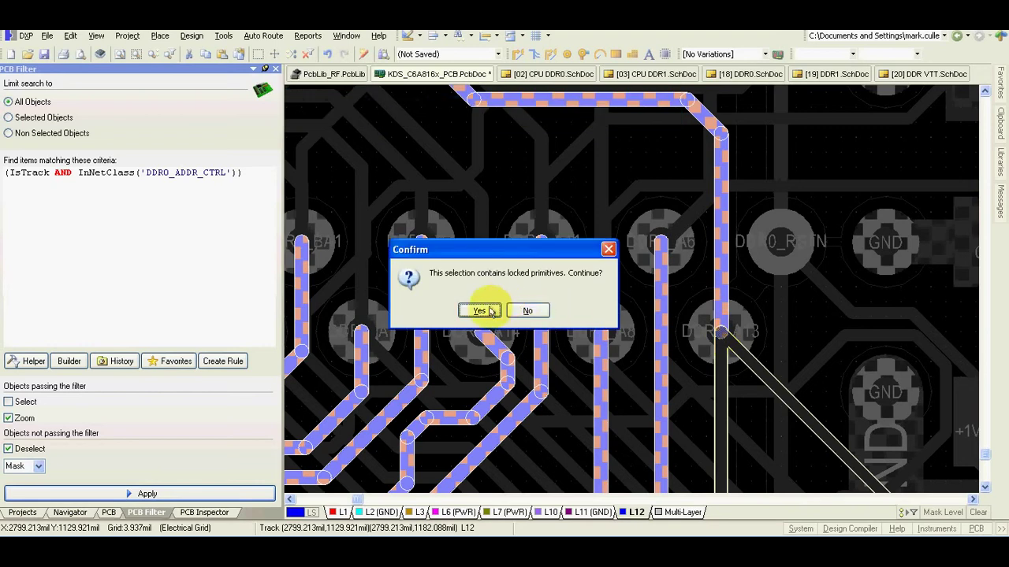
click(480, 310)
ctrl+scroll(594, 338, down, 6)
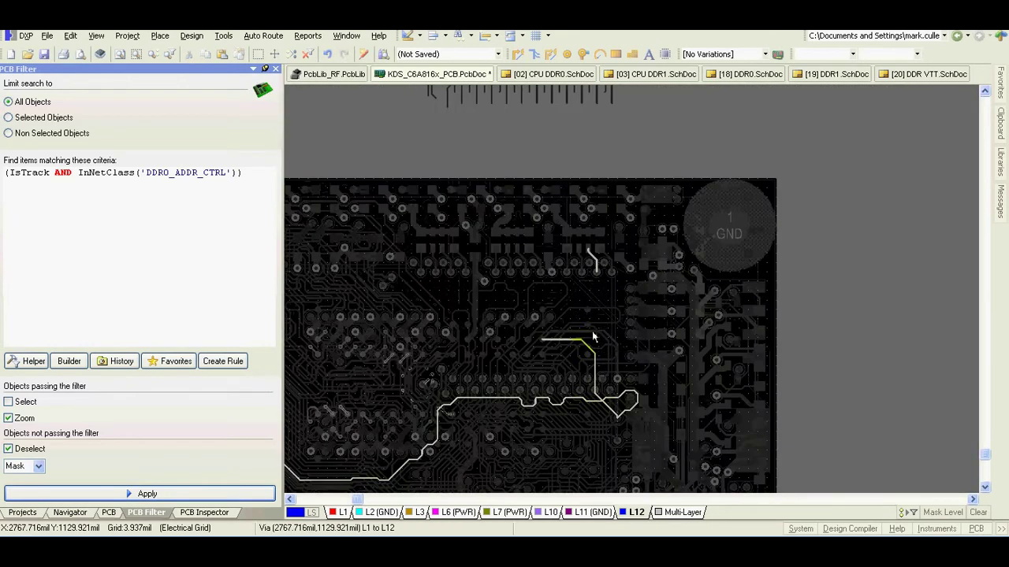
scroll(594, 338, up, 2)
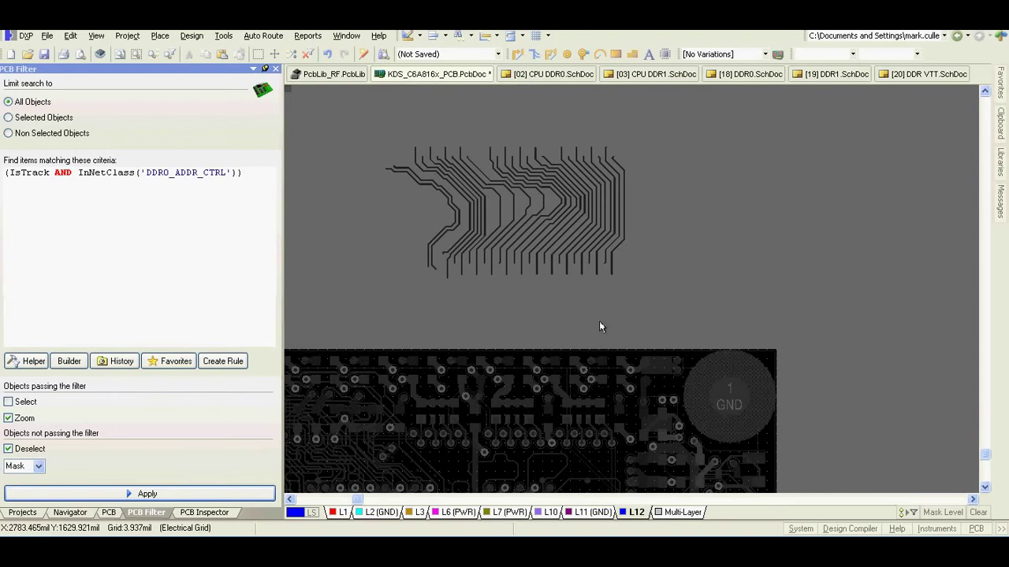
Step: Paste the cut L12 tracks into the empty area above the board, overlapping the lower part of the L10 copy
key(ctrl+v)
ctrl+scroll(608, 307, up, 6)
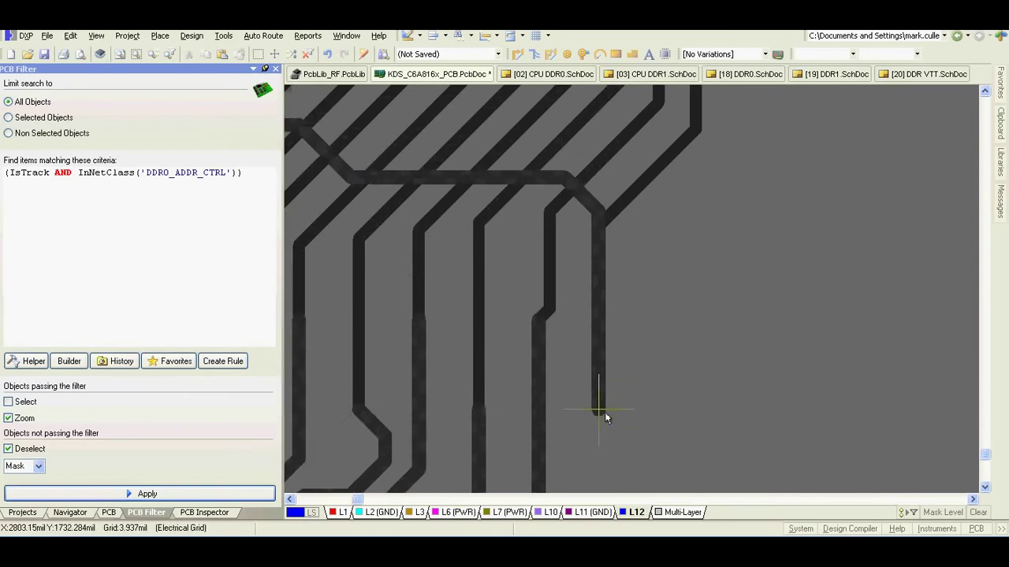
click(599, 414)
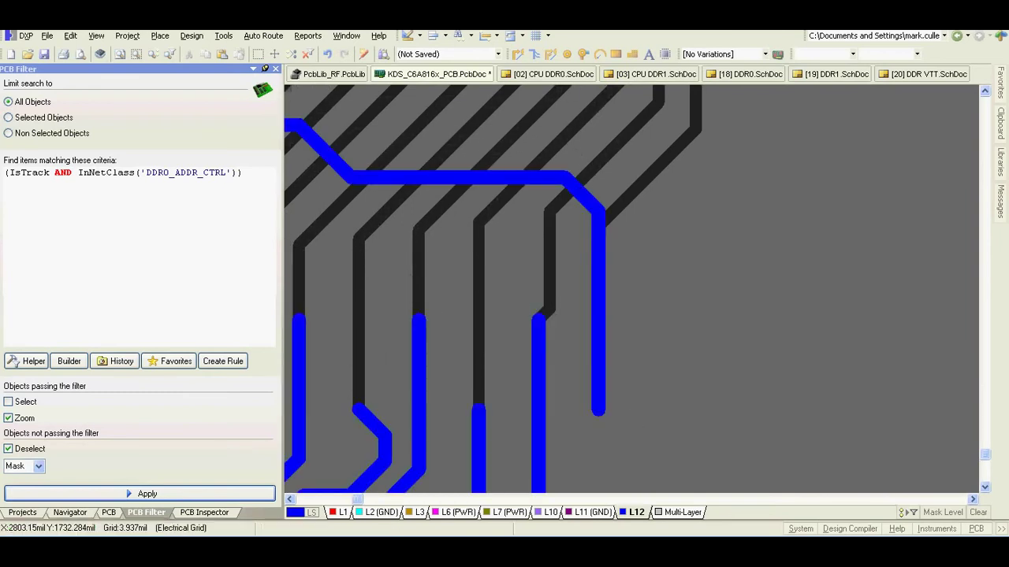
ctrl+scroll(599, 414, down, 8)
scroll(544, 315, down, 2)
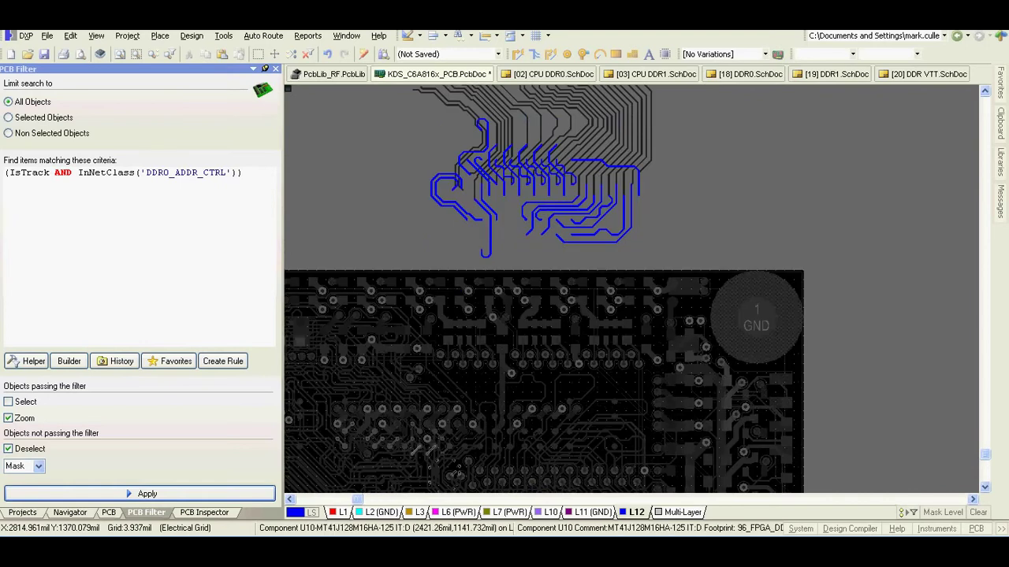
Step: Switch to layer L1 and select the filtered DDR0_ADDR_CTRL tracks at the termination resistors near the board's upper edge
click(340, 512)
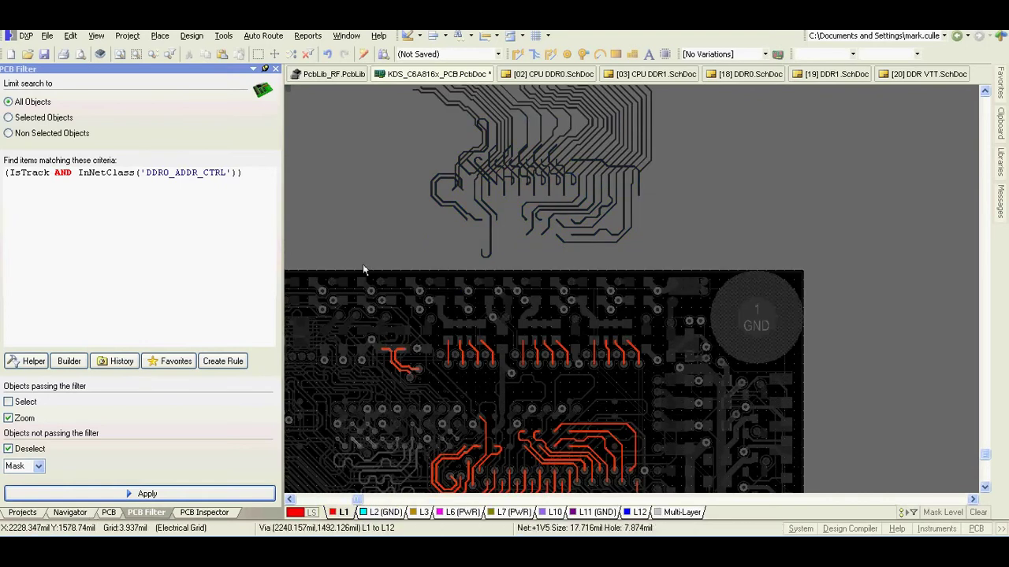
drag(355, 263, 573, 408)
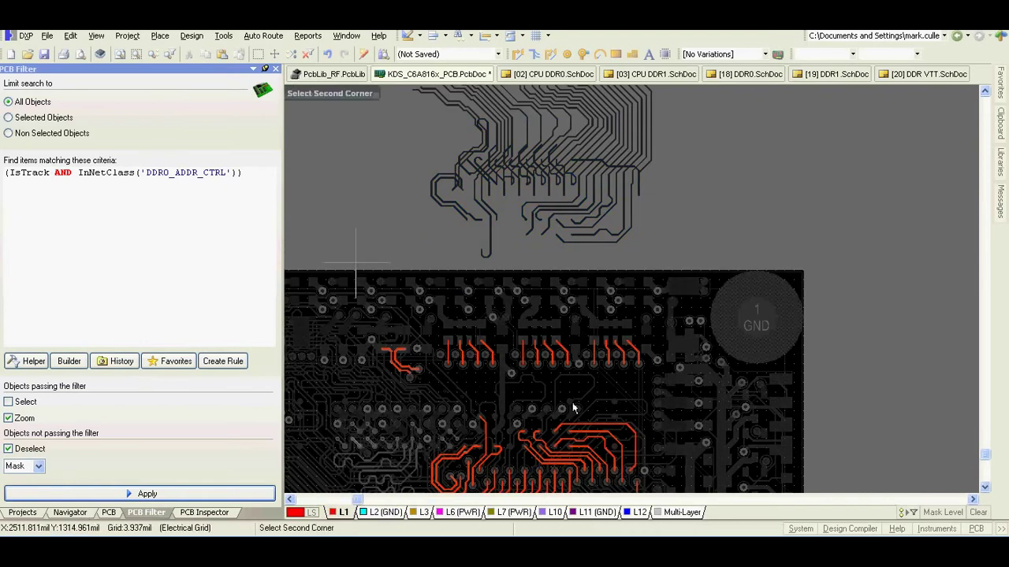
click(652, 392)
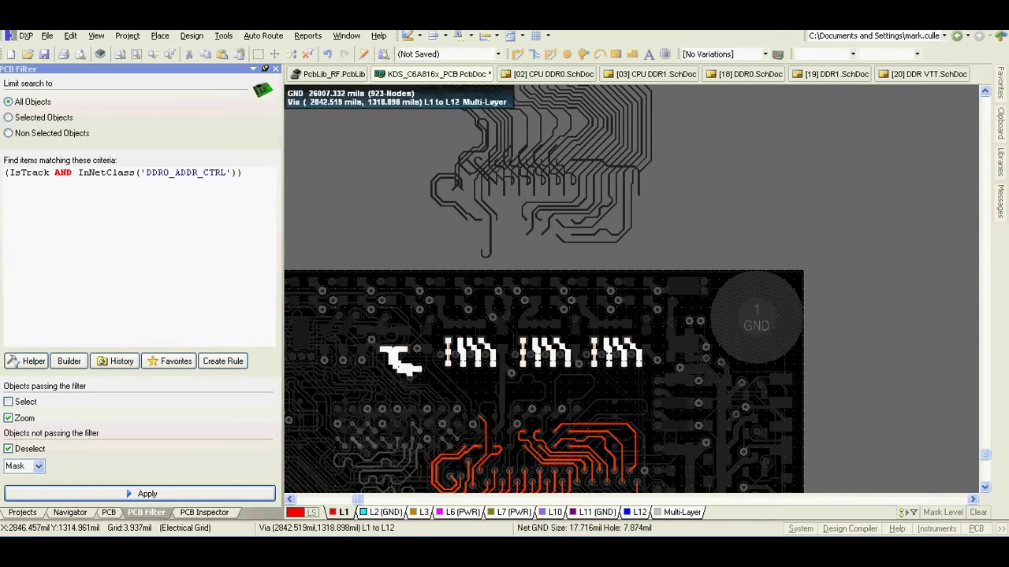
Step: Pick up the selected L1 tracks from the board with the DDR0_A13 via as reference point, including the locked primitives
key(m)
key(s)
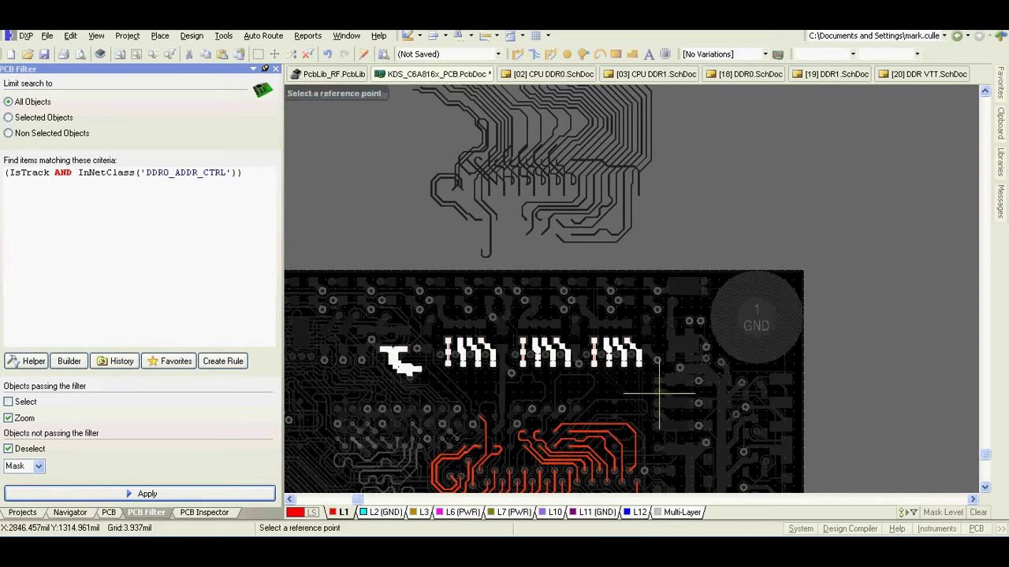
key(Page_Up)
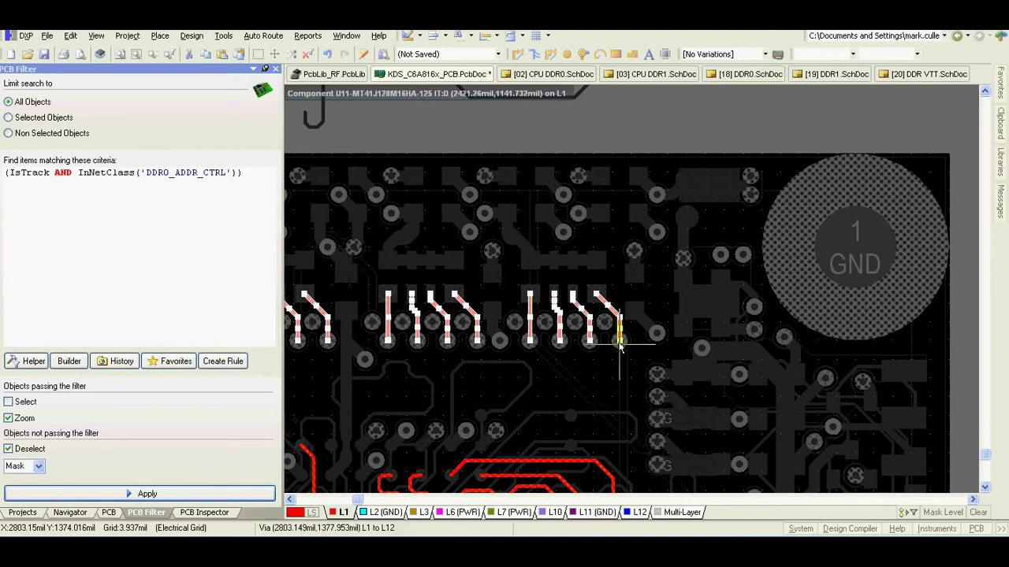
key(Page_Up)
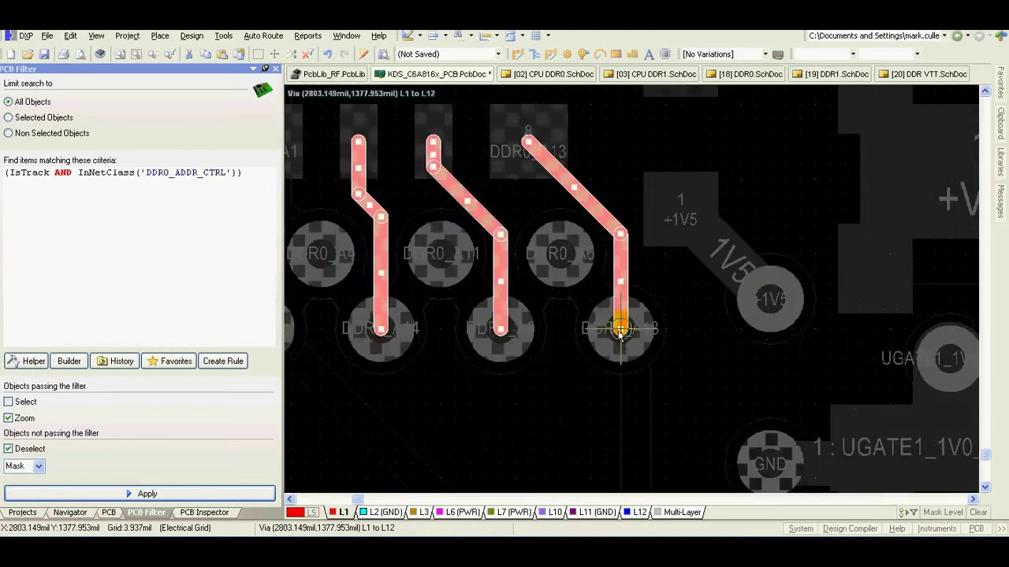
key(Page_Down)
key(Page_Down)
click(632, 377)
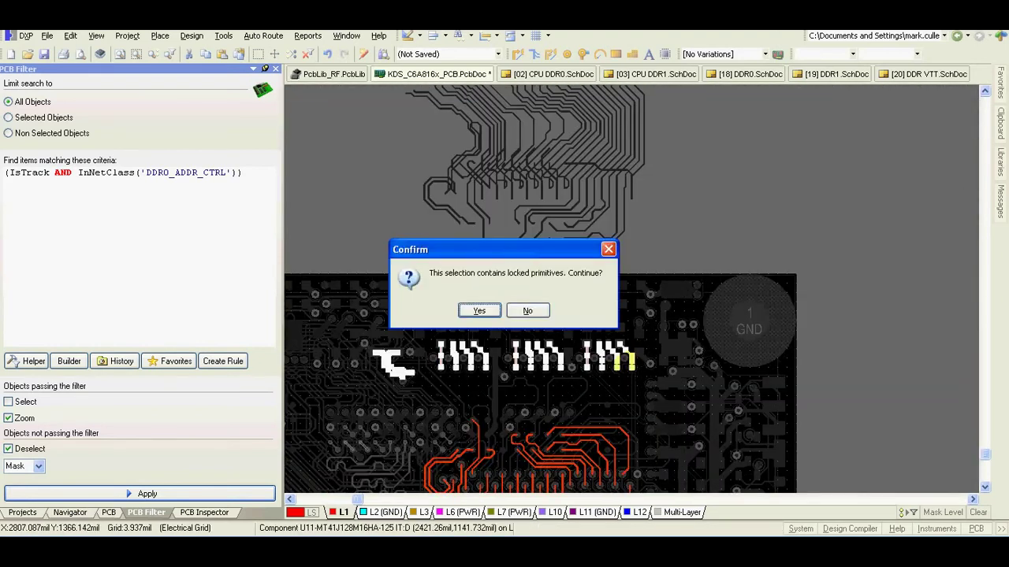
click(525, 309)
Step: Place the L1 tracks above the board, joining the DDR0_A13 track's lower end to the upper end of the rightmost copied track
scroll(616, 343, up, 4)
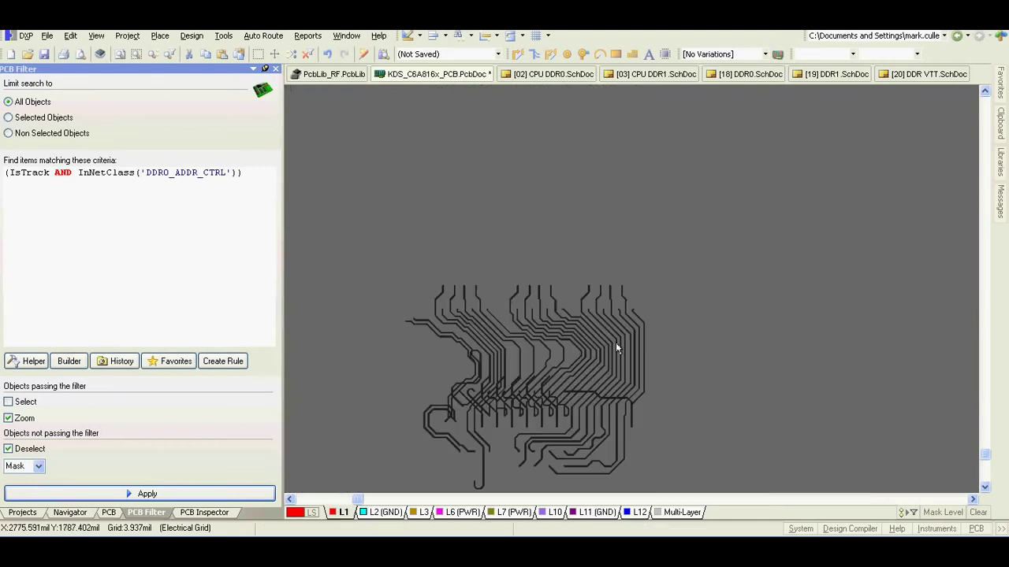
key(Page_Up)
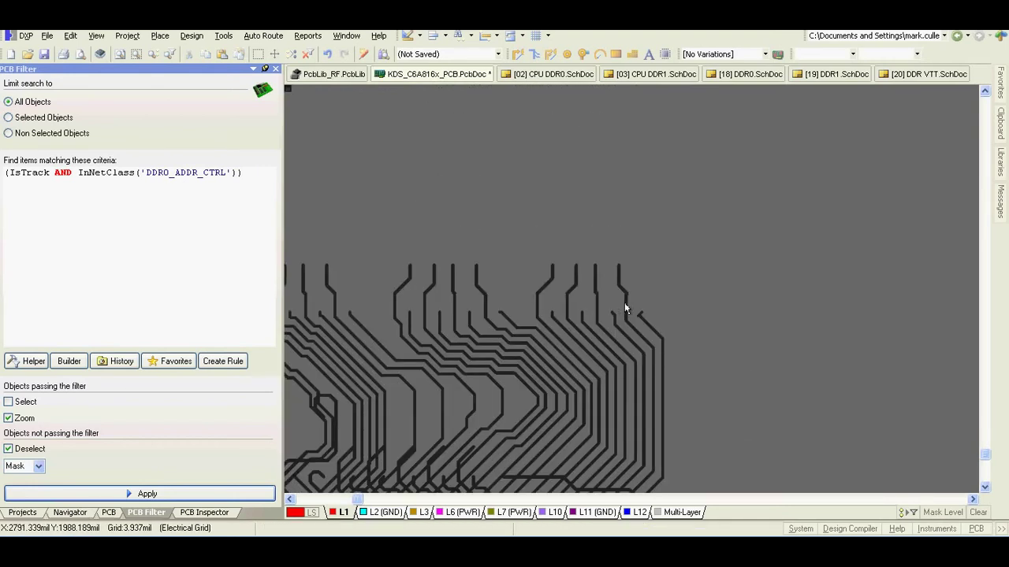
click(626, 308)
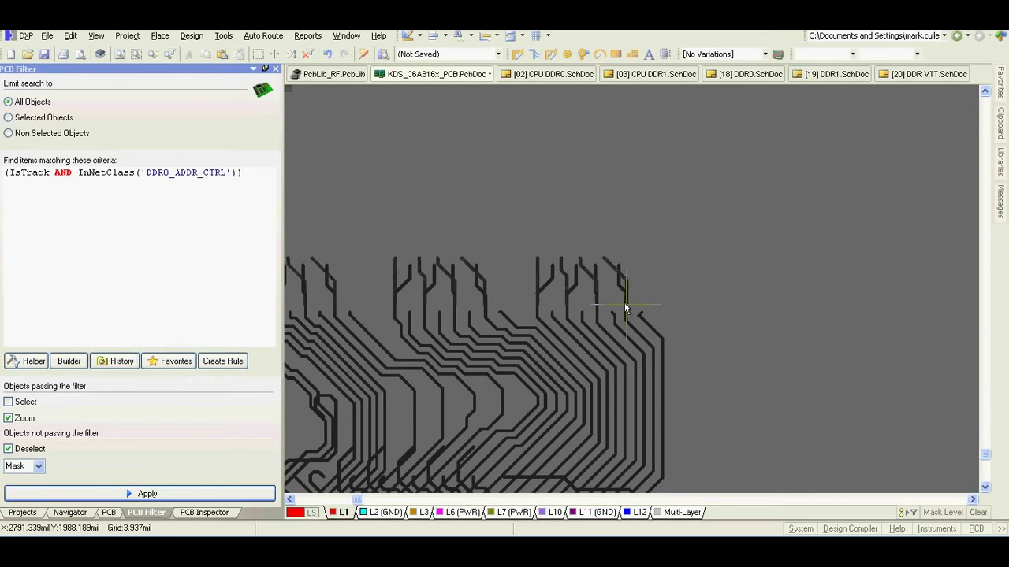
key(Page_Up)
key(Page_Up)
key(Page_Up)
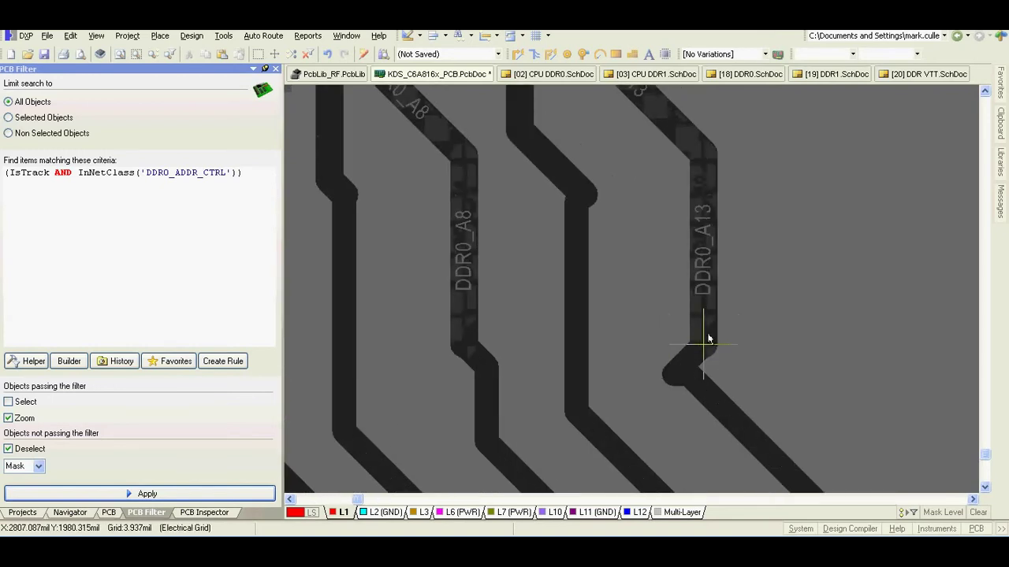
click(707, 335)
key(Page_Down)
key(Page_Down)
key(Page_Down)
key(Page_Down)
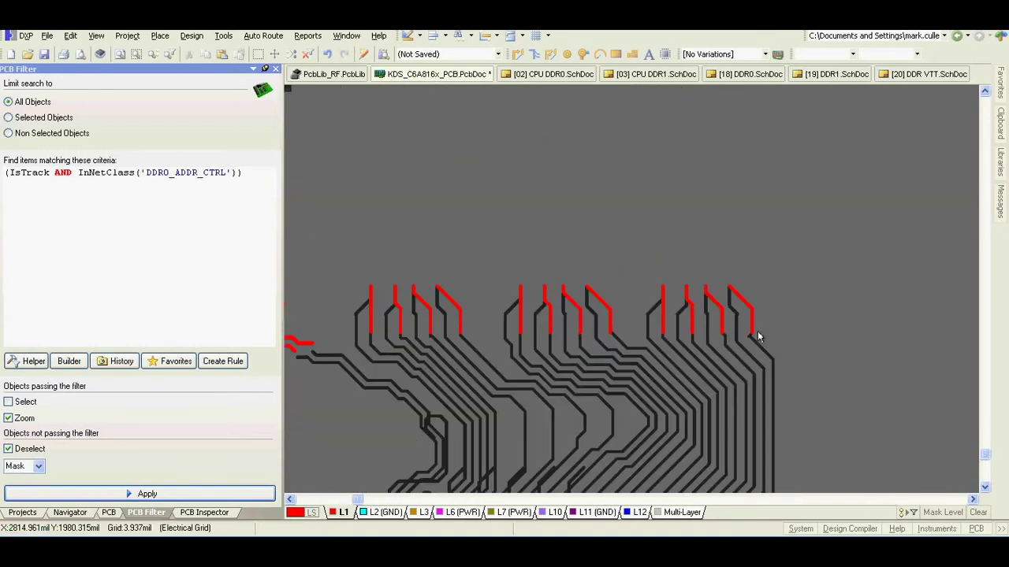
scroll(757, 332, down, 2)
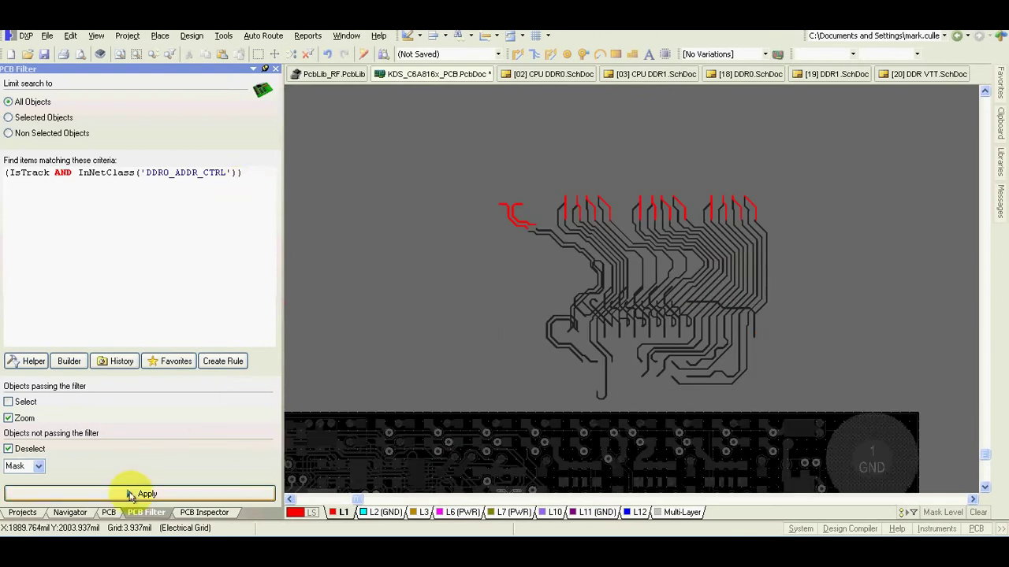
Step: Clear the track filter so that all objects on the board are unmasked
click(111, 513)
click(71, 107)
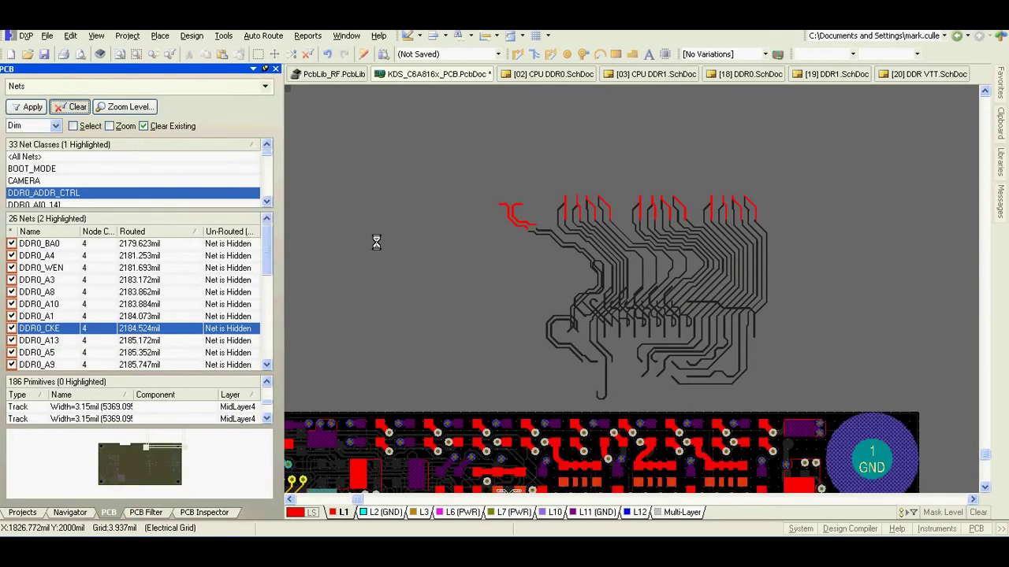
scroll(440, 297, down, 1)
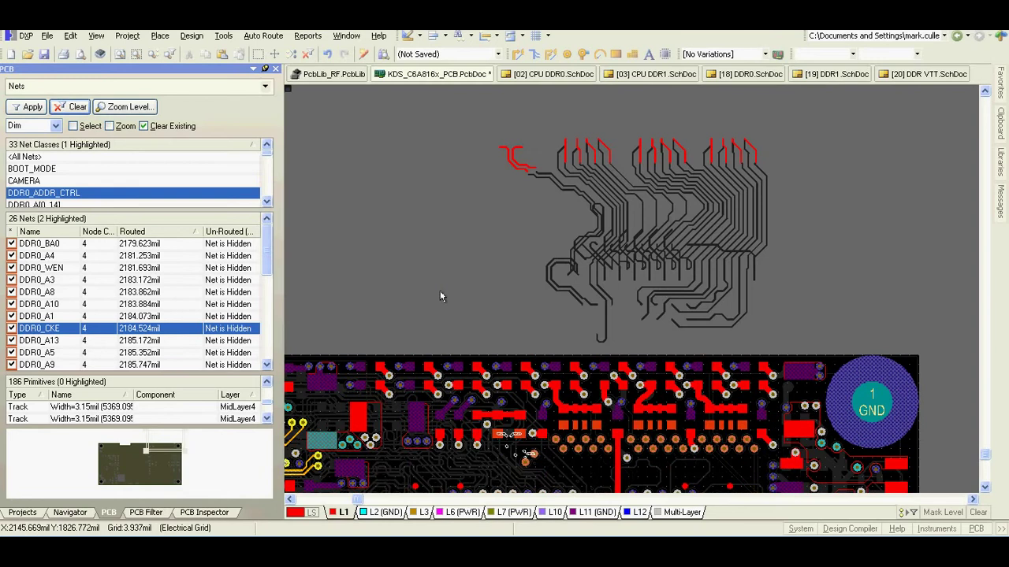
scroll(441, 296, down, 3)
ctrl+scroll(398, 450, down, 2)
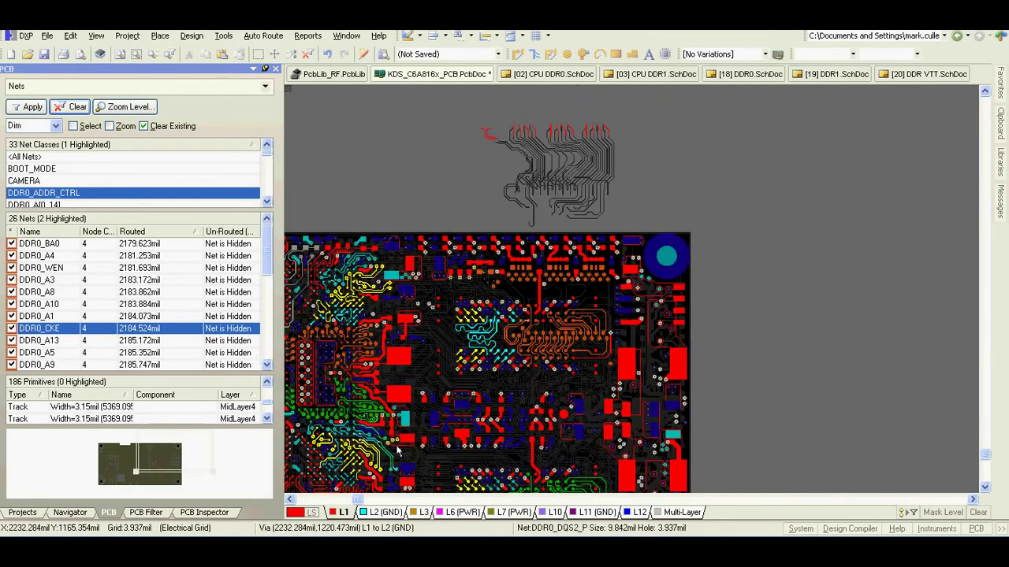
ctrl+scroll(410, 319, up, 2)
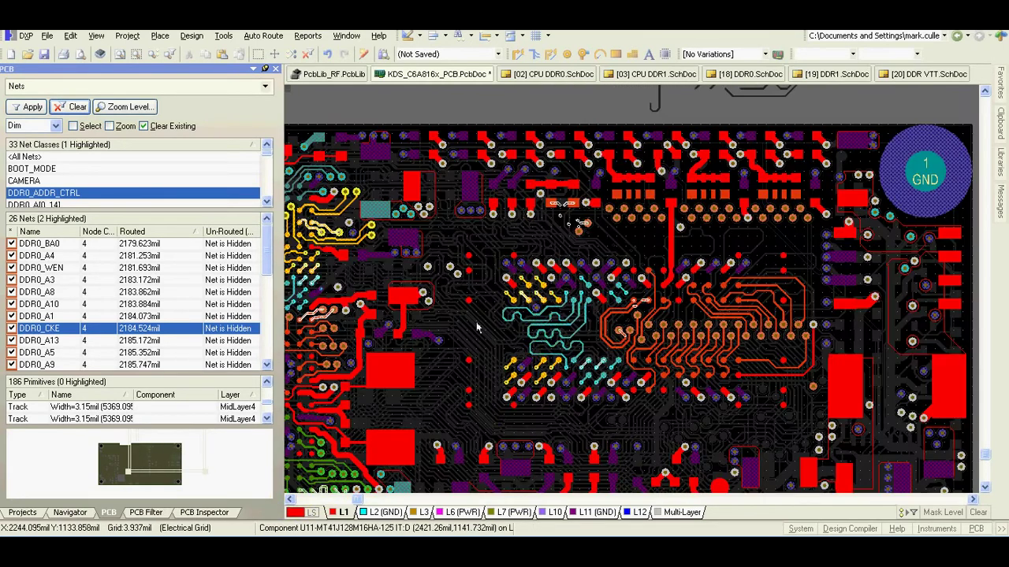
Step: Highlight the DDR0_ADDR_CTRL net class and examine its routing between processor and memory on layers L10, L3 and L1
click(45, 191)
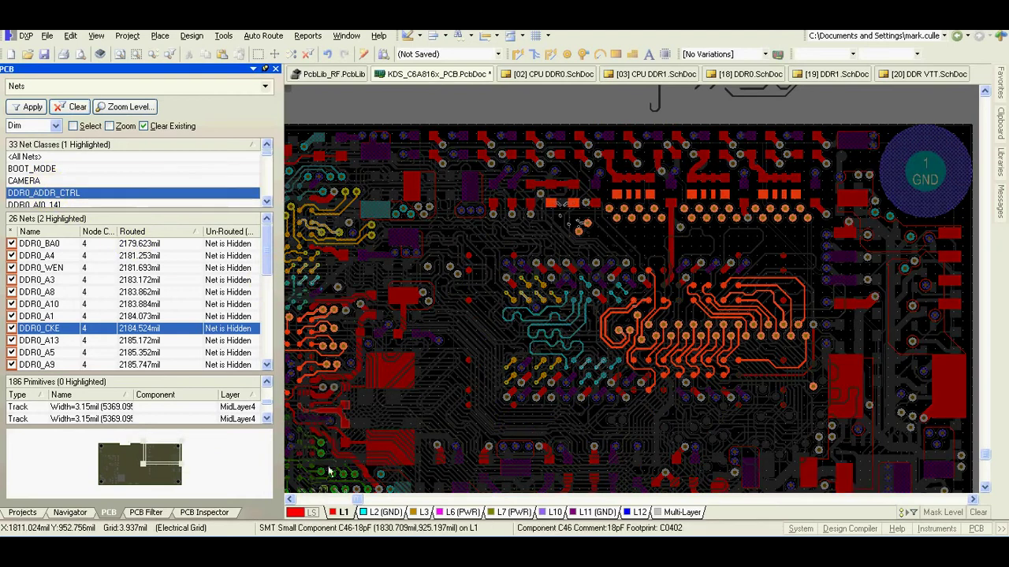
click(290, 499)
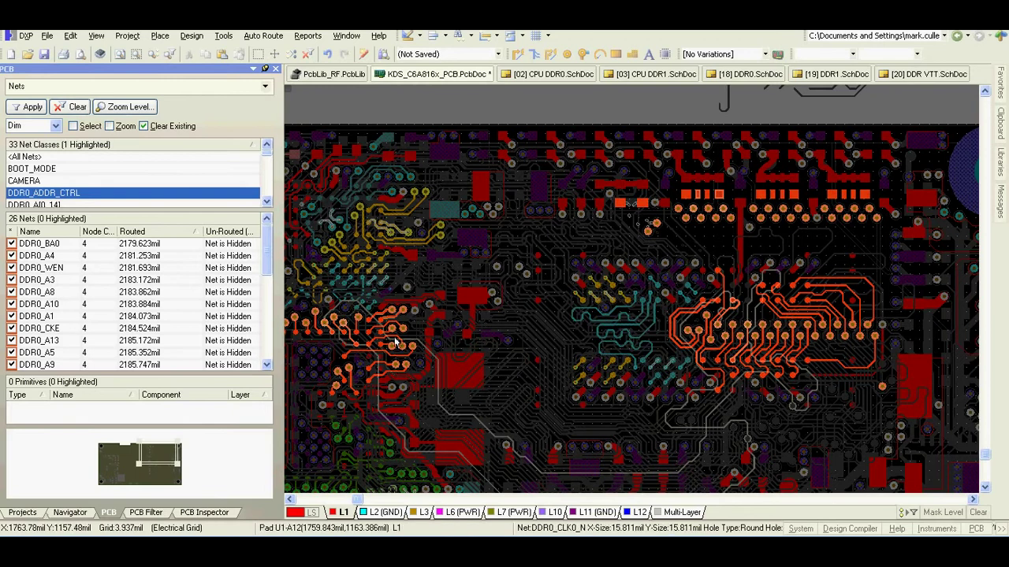
click(551, 512)
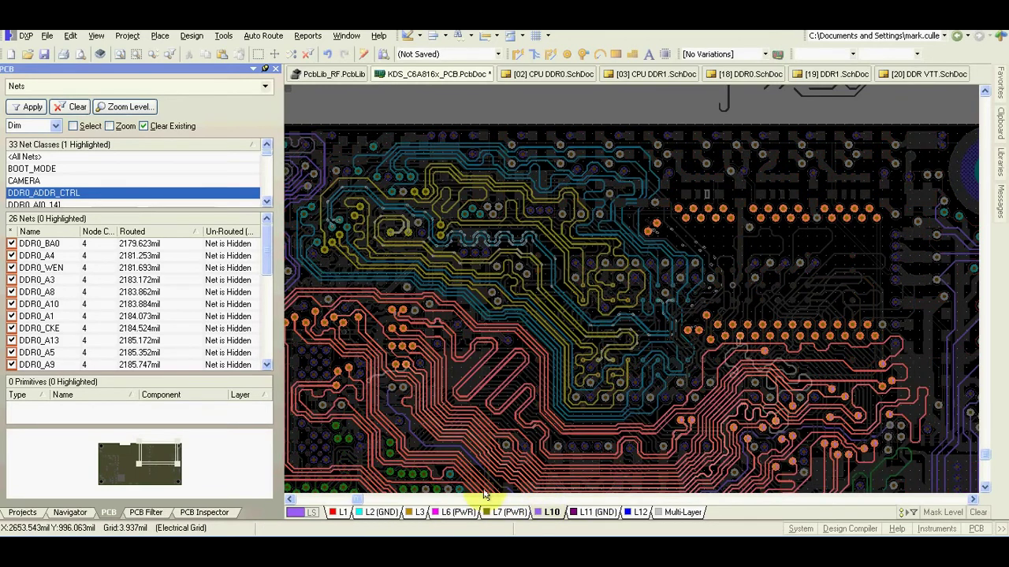
click(417, 512)
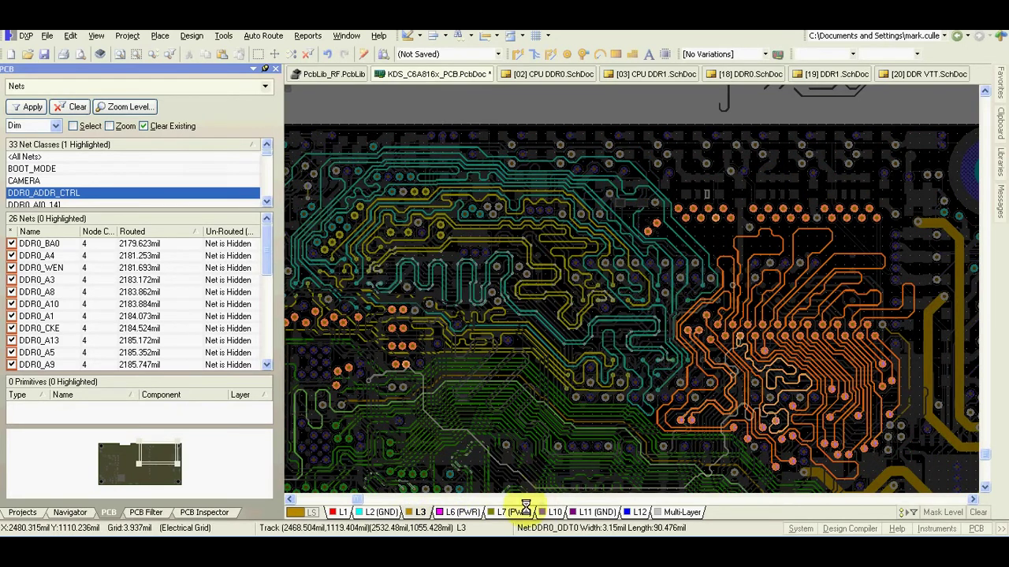
click(342, 513)
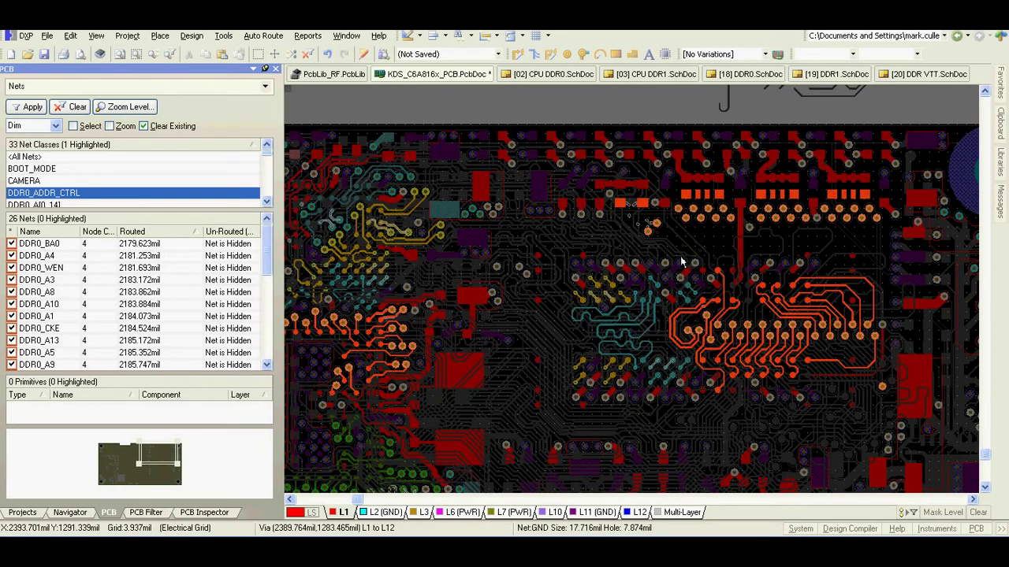
Step: Compare the routed lengths of the DDR0_ADDR_CTRL nets from the shortest, DDR0_BA0, to the longest, DDR0_CASN
click(66, 199)
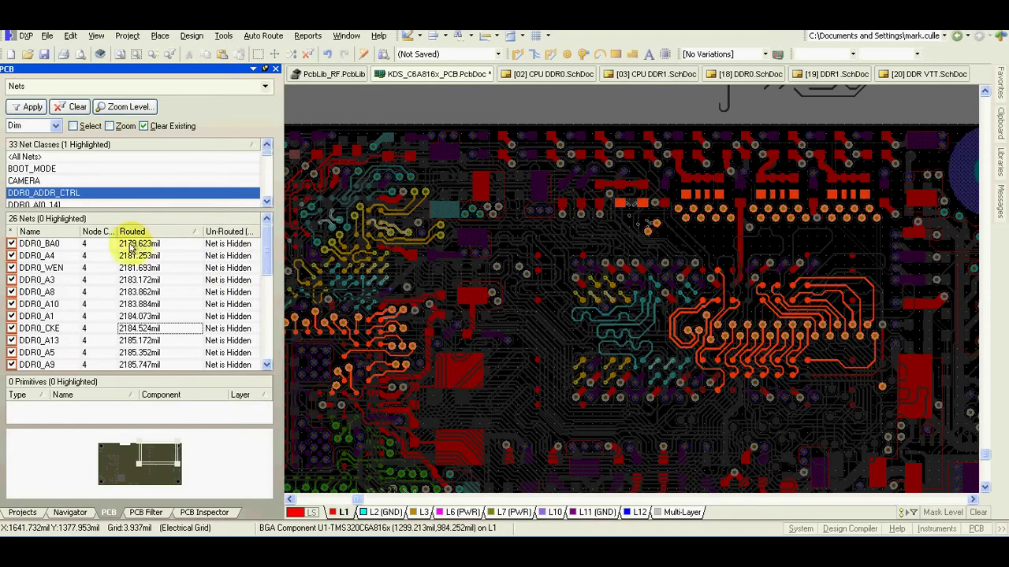
click(131, 246)
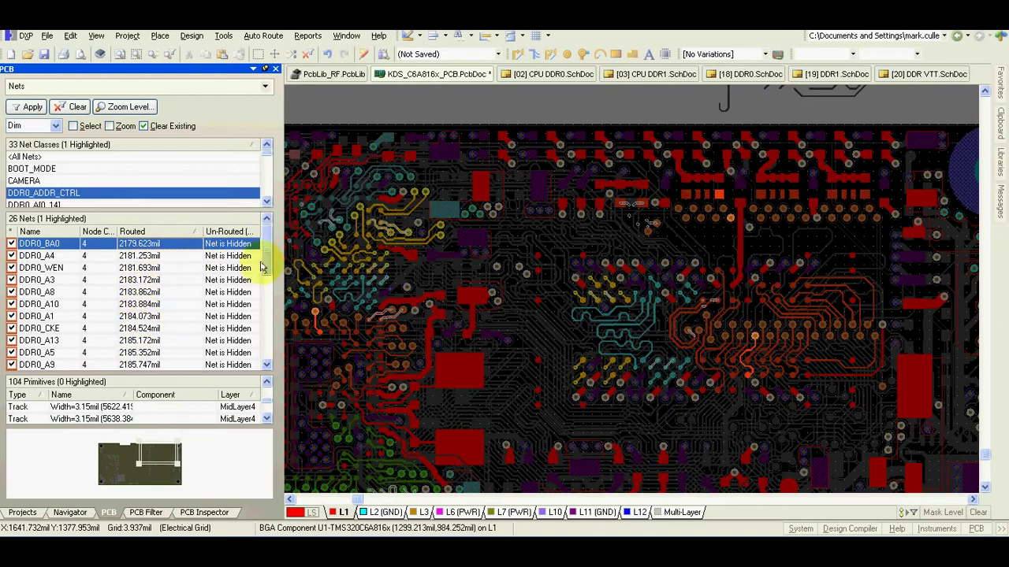
drag(267, 262, 265, 349)
click(135, 353)
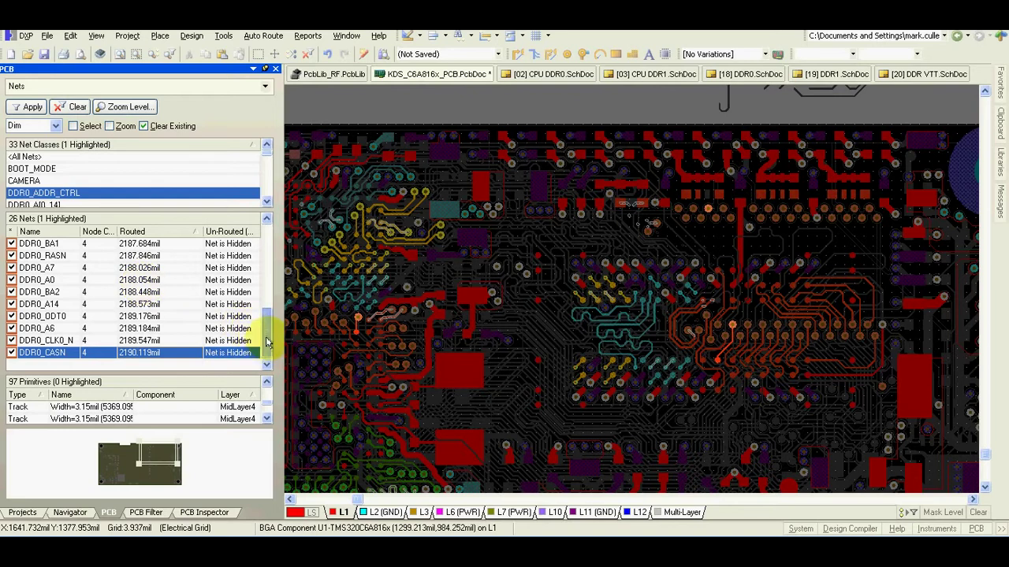
drag(266, 341, 269, 245)
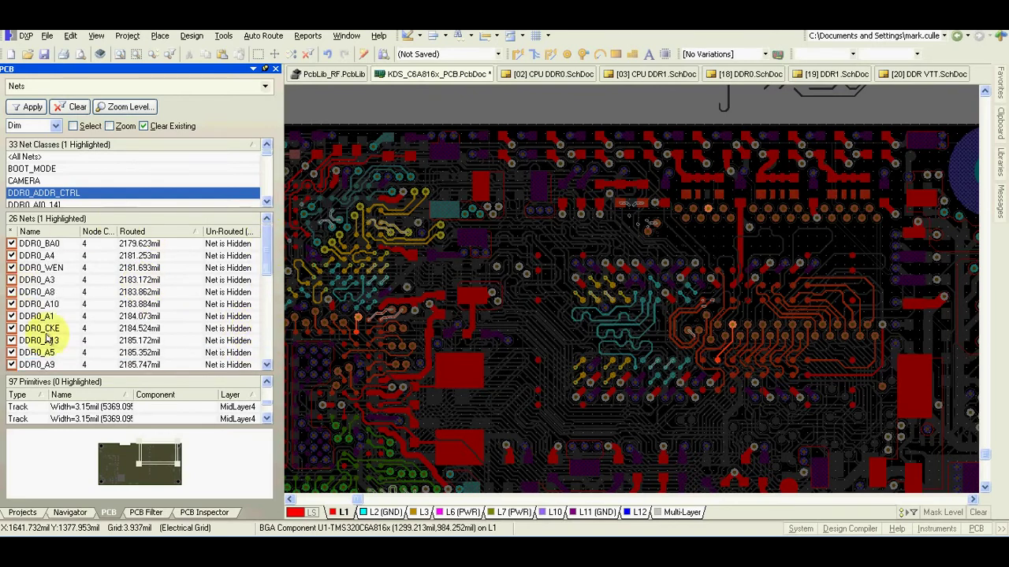
drag(265, 255, 267, 357)
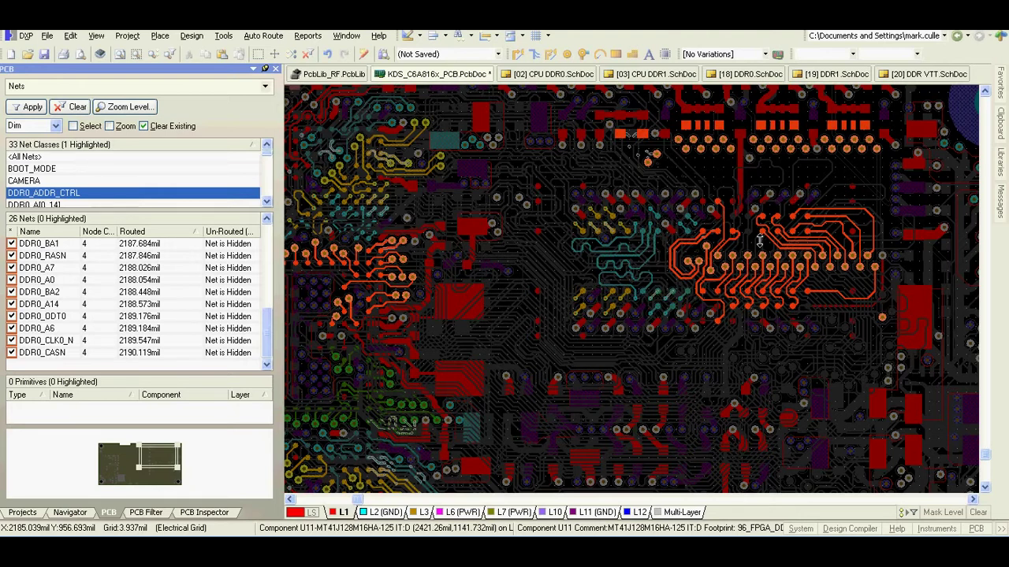
Step: Review the highlighted DDR0_ADDR_CTRL tracks around the memory on L10 and L3, and return to L1
click(549, 512)
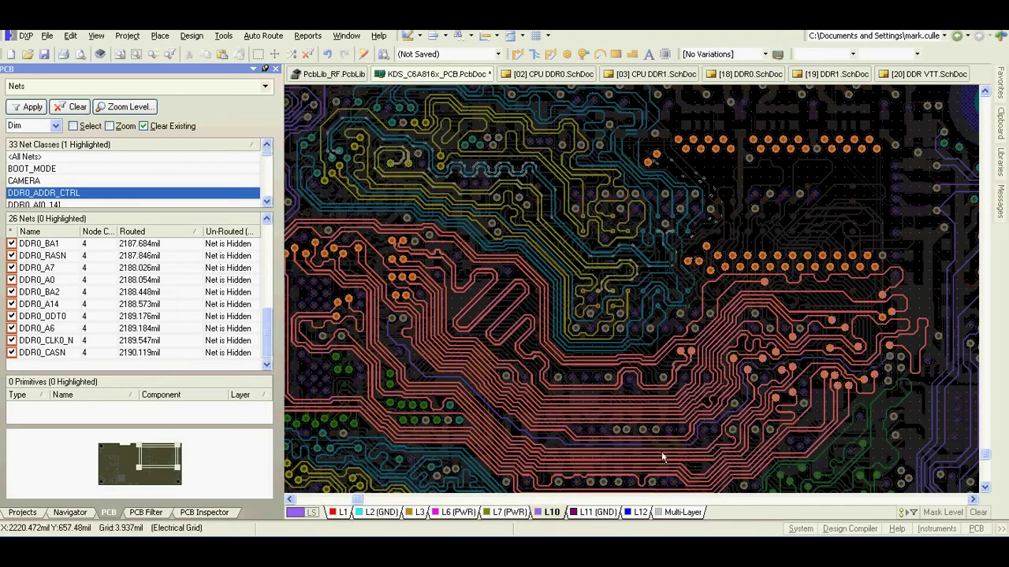
click(418, 513)
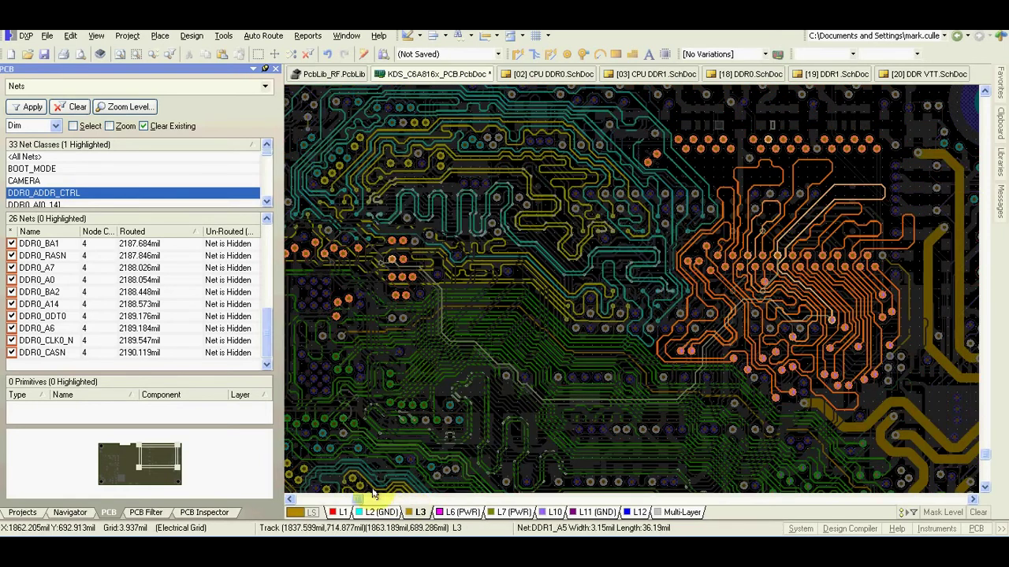
click(341, 512)
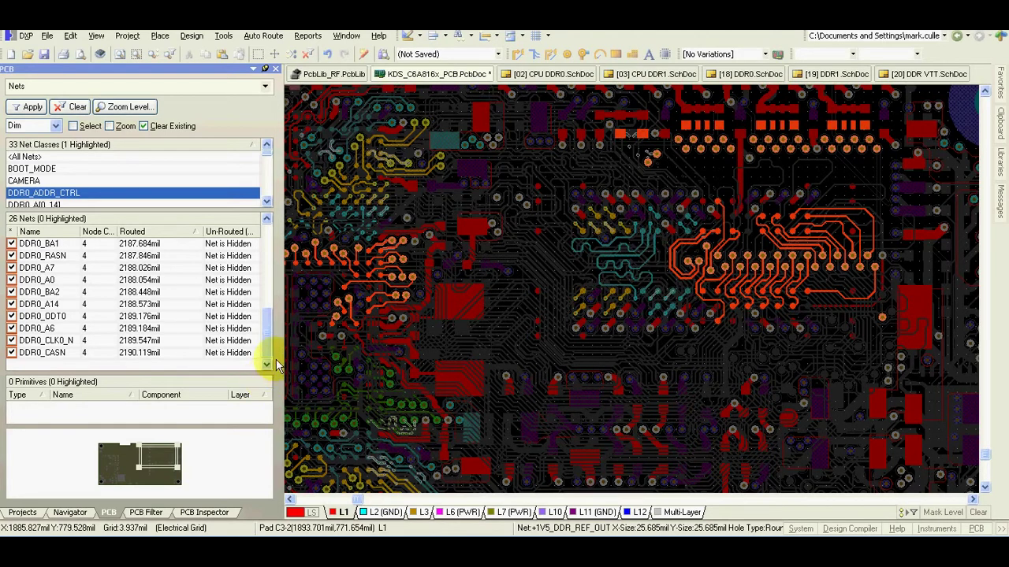
Step: Return to the copied tracks above the board and clear the DDR0_ADDR_CTRL highlighting
click(985, 92)
click(984, 93)
click(984, 93)
click(985, 93)
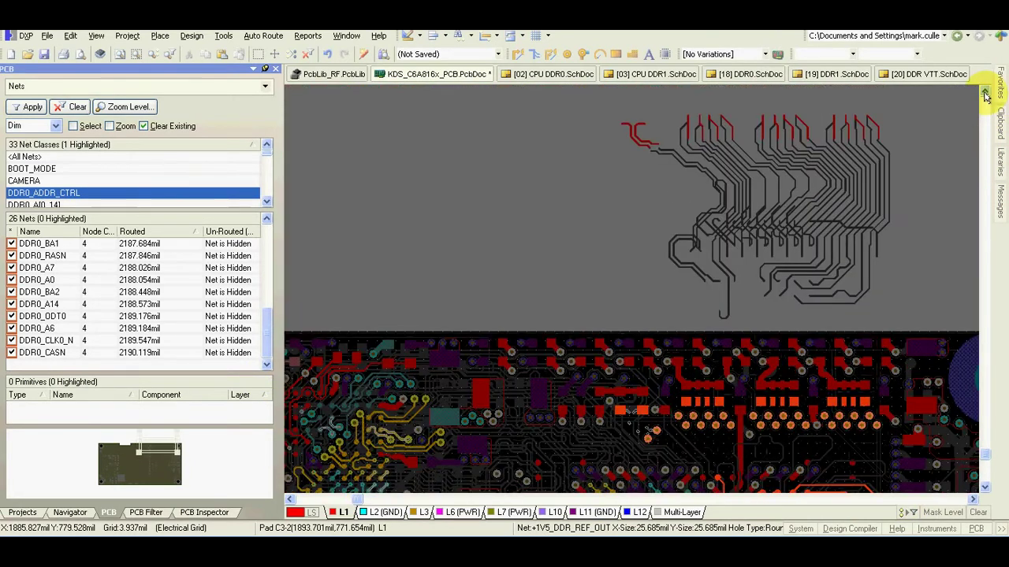
click(984, 93)
click(70, 107)
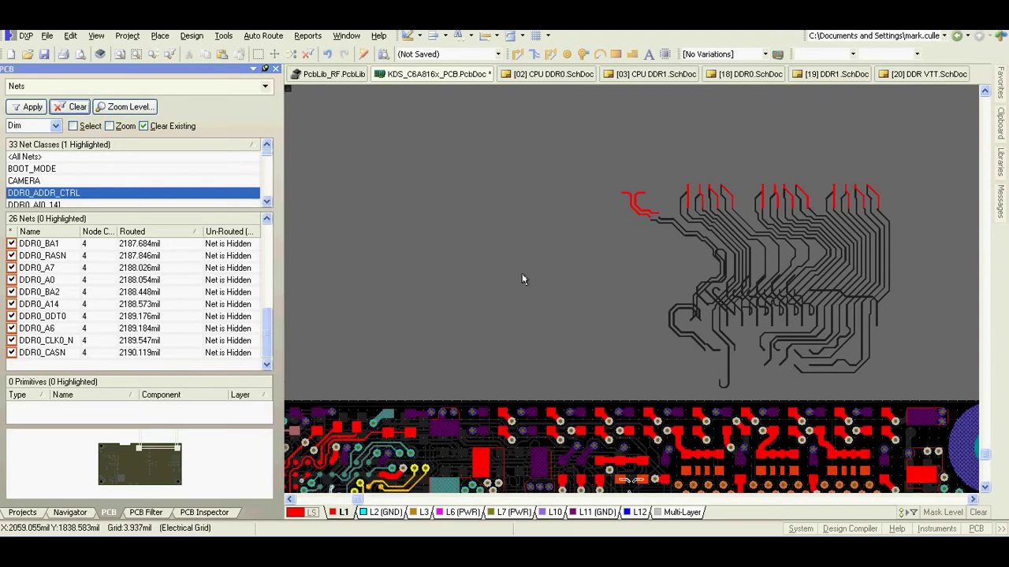
Step: Cut all the copied tracks above the board on every layer, using the lower end of the rightmost short vertical track as reference point
key(shift+s)
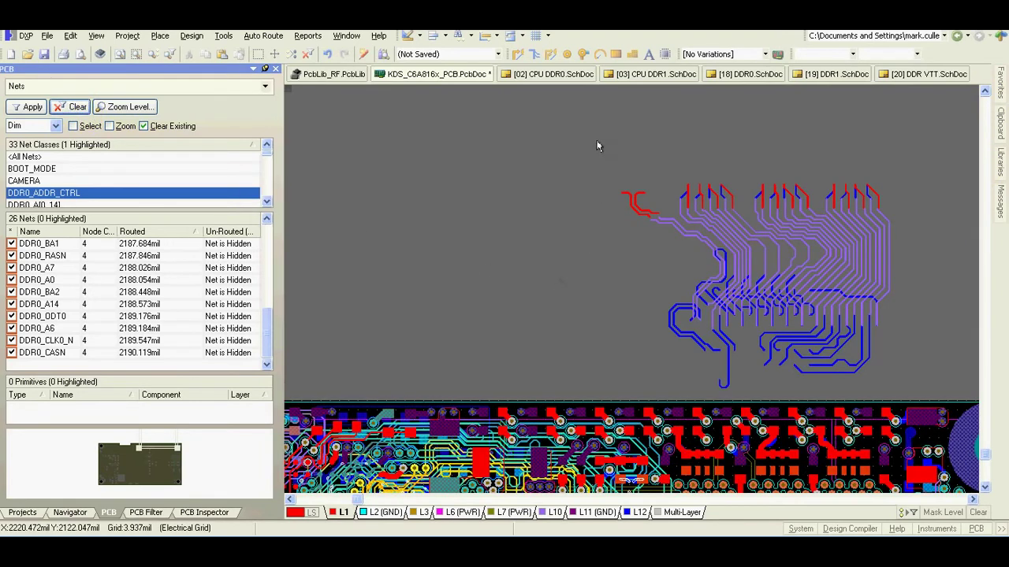
drag(599, 142, 853, 414)
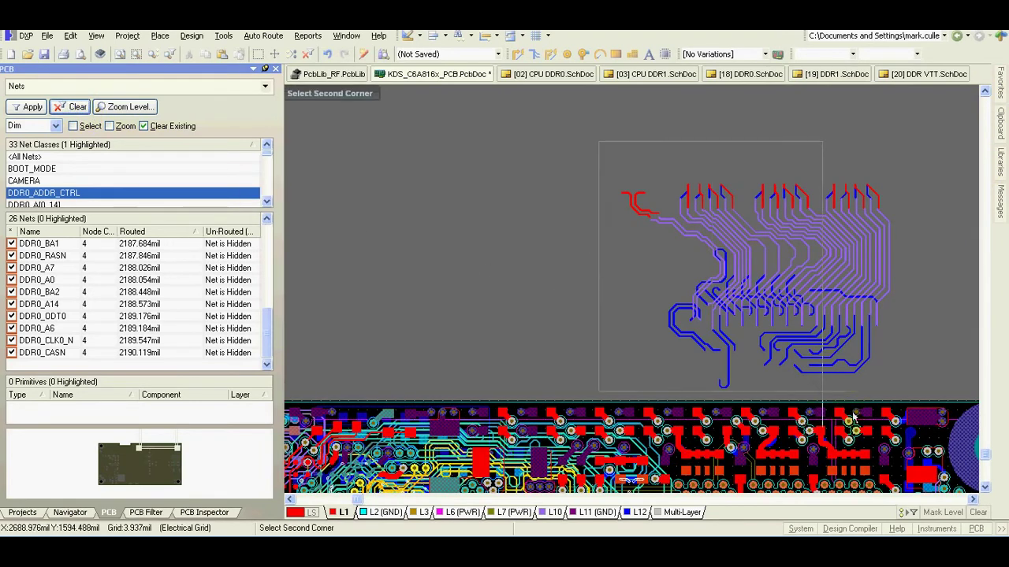
click(911, 397)
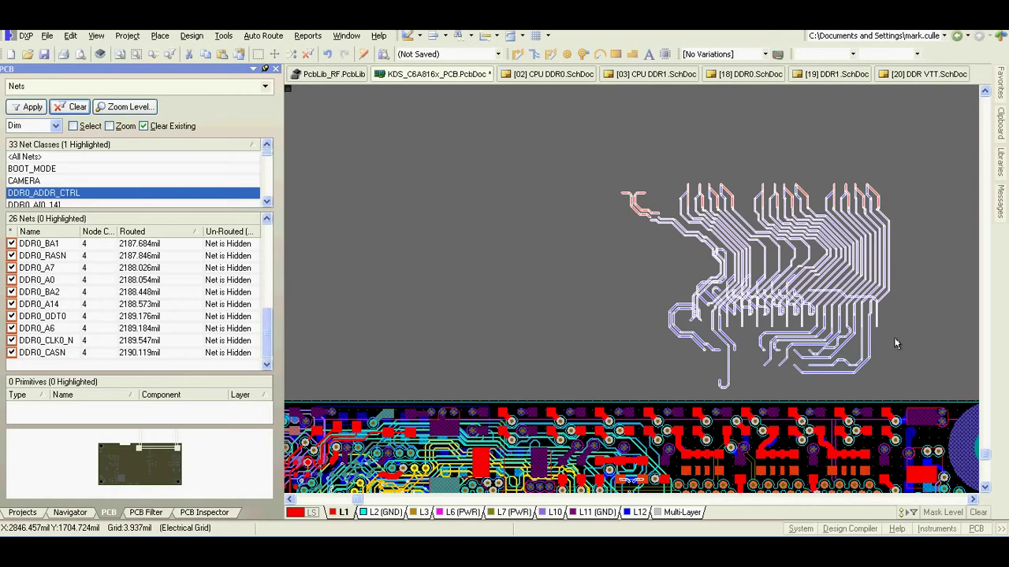
key(ctrl+c)
key(Page_Up)
key(Page_Up)
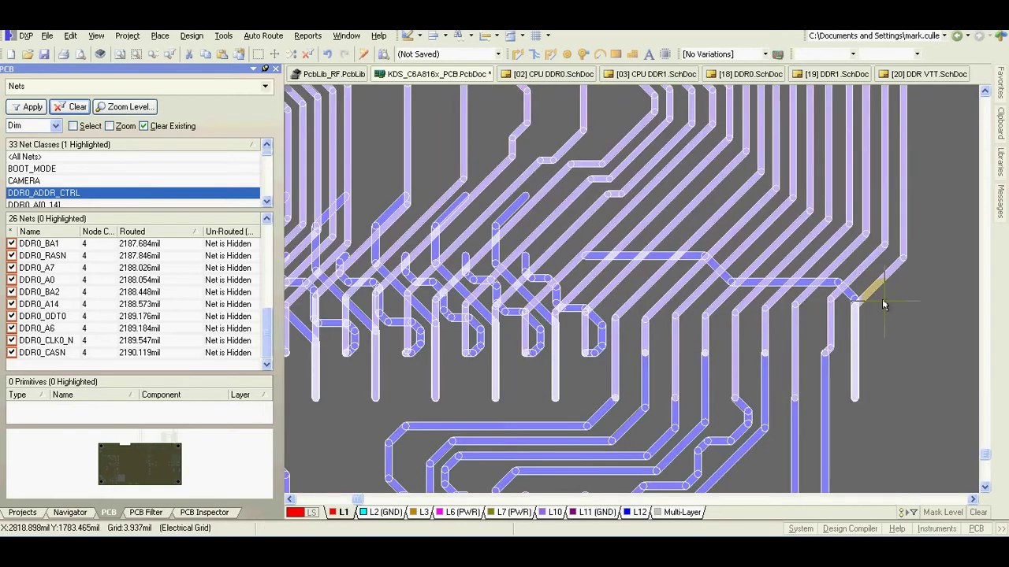
key(Page_Up)
key(Page_Up)
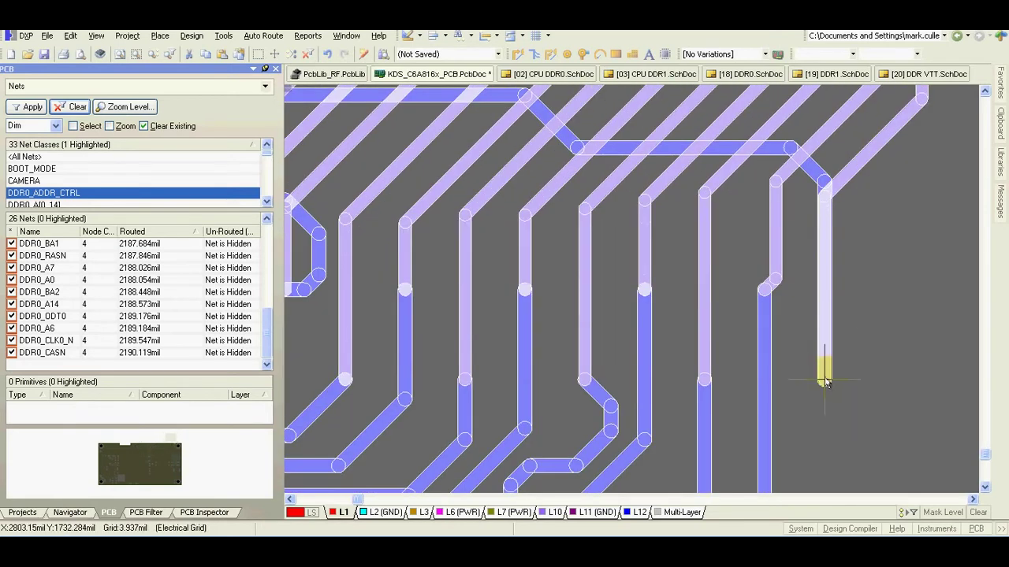
key(Page_Down)
key(Page_Down)
click(826, 380)
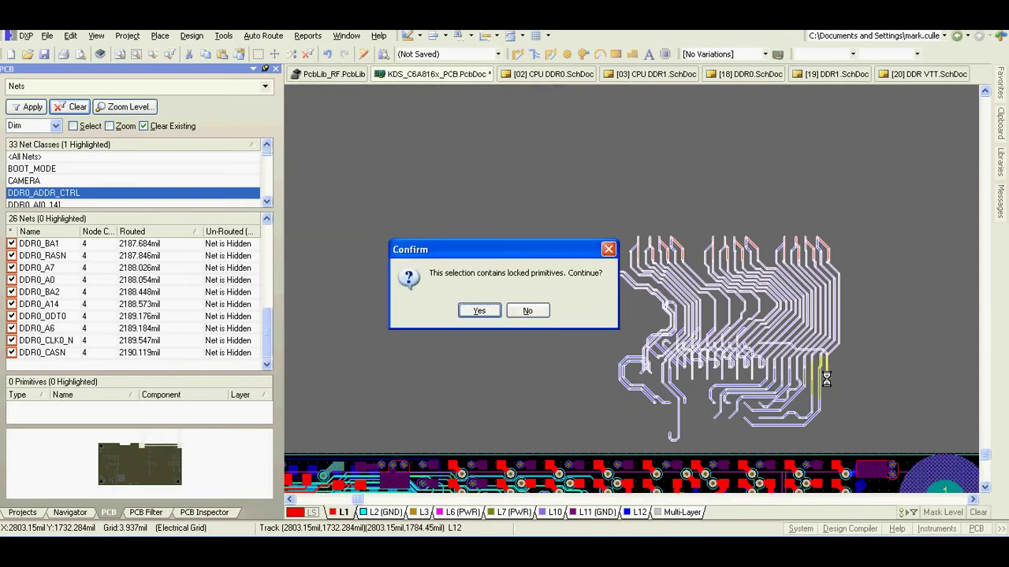
click(481, 310)
Step: Paste the cut tracks onto the DDR0 memory routing with their reference point on the centre of the DDR0_A13 via
scroll(643, 333, down, 1)
scroll(643, 337, down, 3)
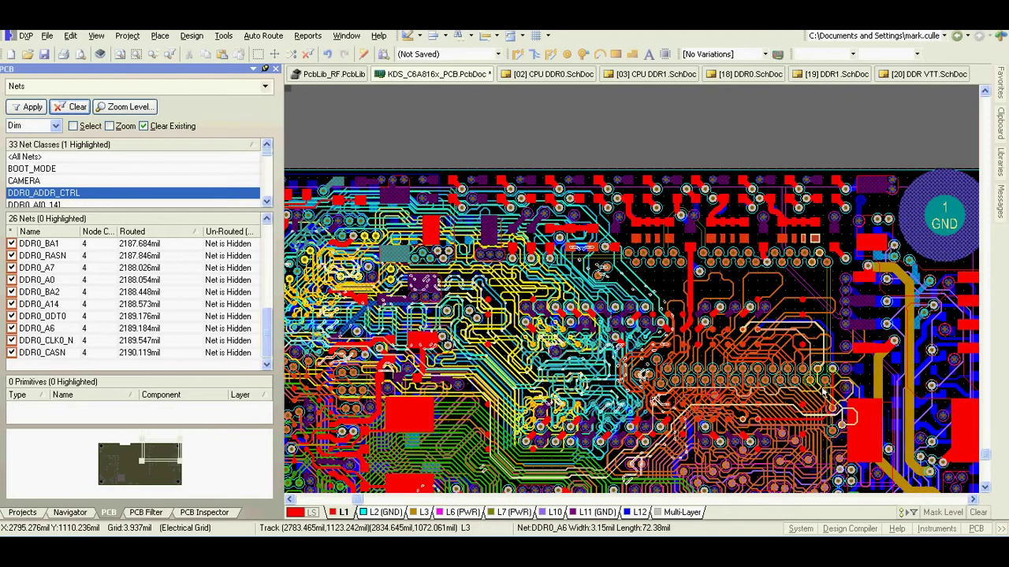
key(Page_Up)
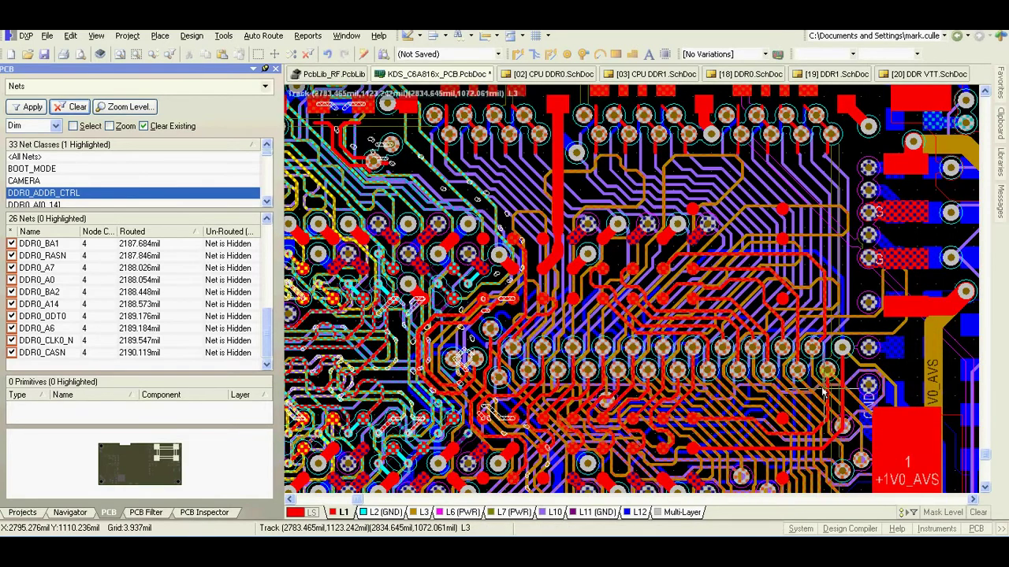
key(Page_Up)
key(Page_Up)
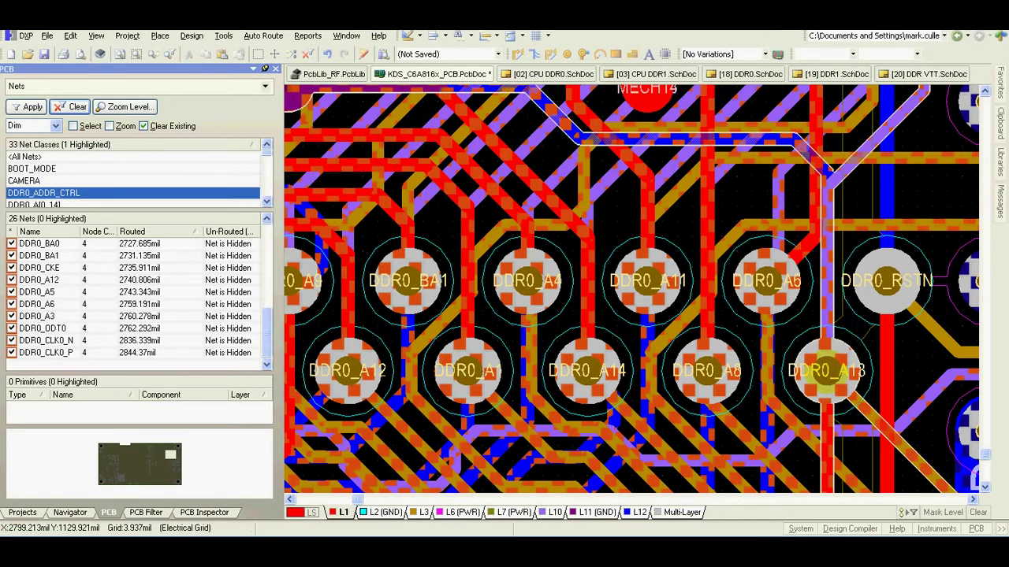
key(Page_Down)
key(Page_Down)
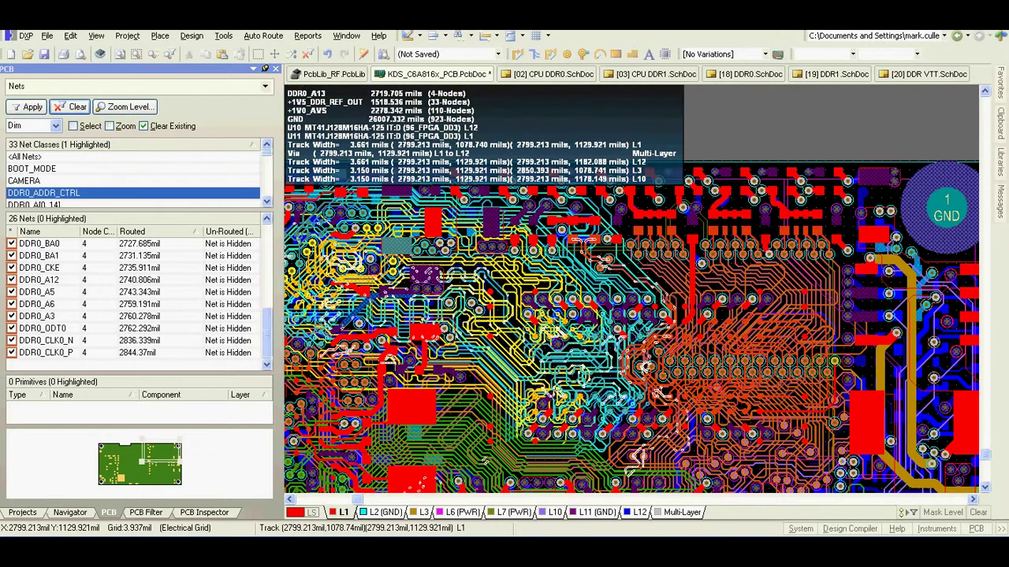
Step: Examine the pasted address and control routing around the memory on L1 and L12, and review the DDR0_ADDR_CTRL net lengths
scroll(632, 298, down, 2)
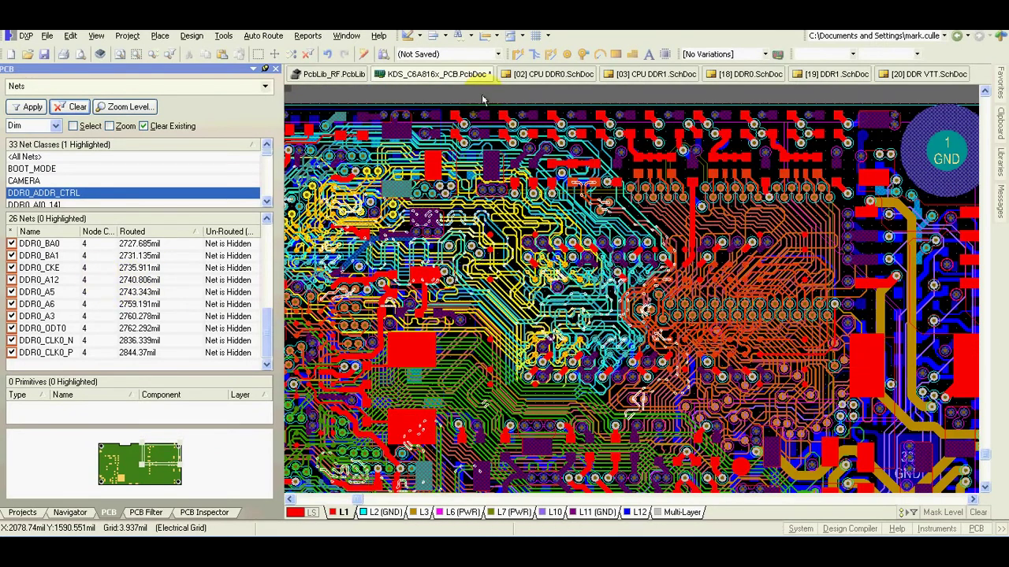
key(shift+s)
ctrl+scroll(555, 212, down, 2)
scroll(591, 258, up, 2)
ctrl+scroll(613, 271, up, 2)
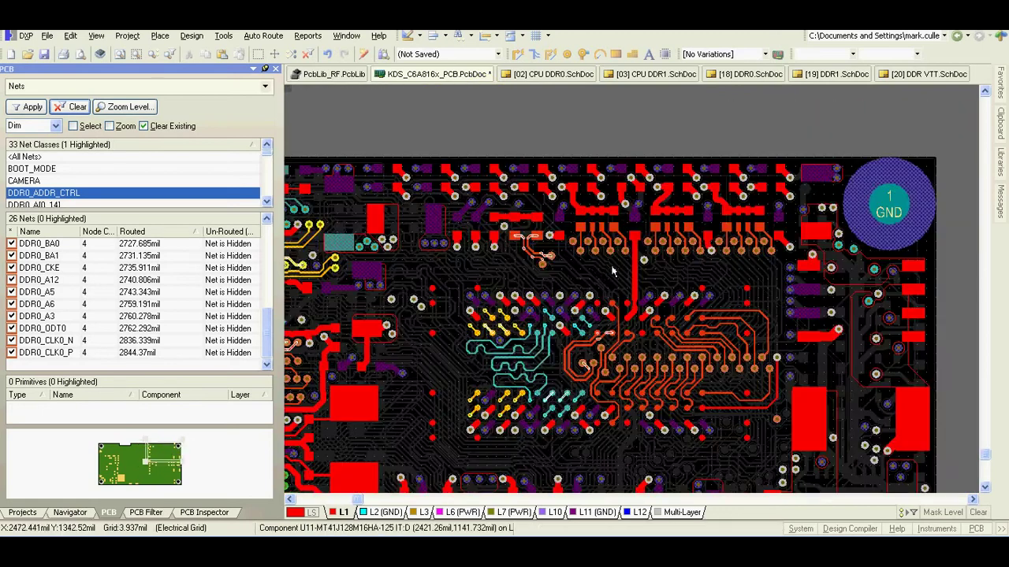
click(635, 513)
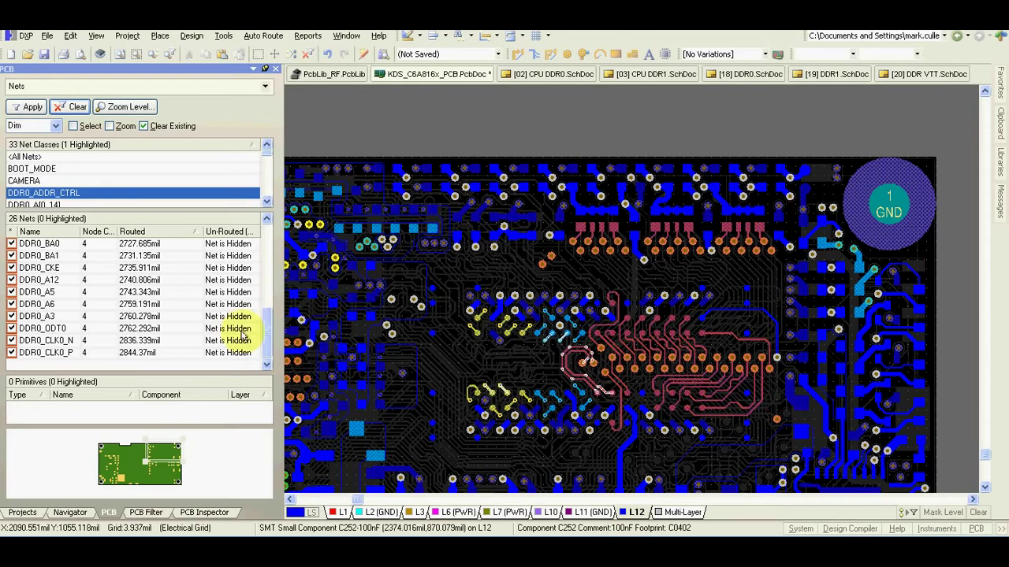
drag(267, 341, 273, 213)
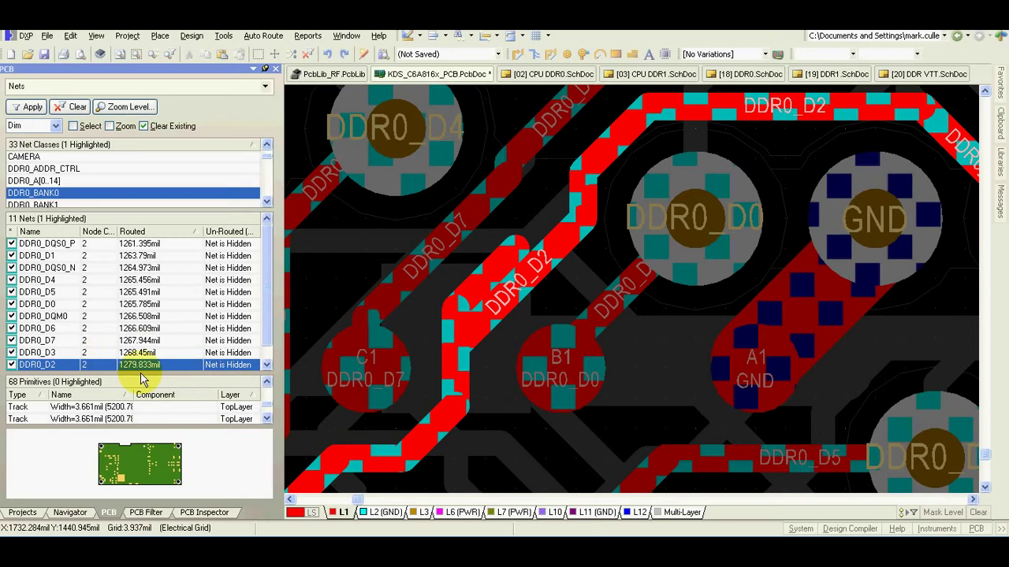
Step: Delete the redundant DDR0_D2 track pieces beside the diagonal run near pad C1 on L1 and check the net's routed length
click(471, 291)
key(Delete)
click(457, 312)
drag(455, 309, 455, 312)
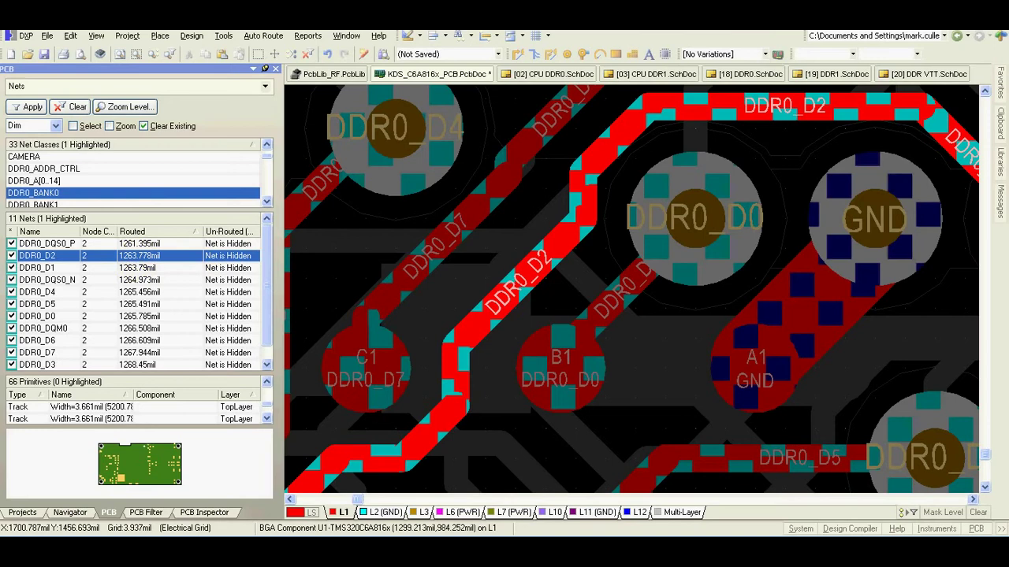
click(453, 337)
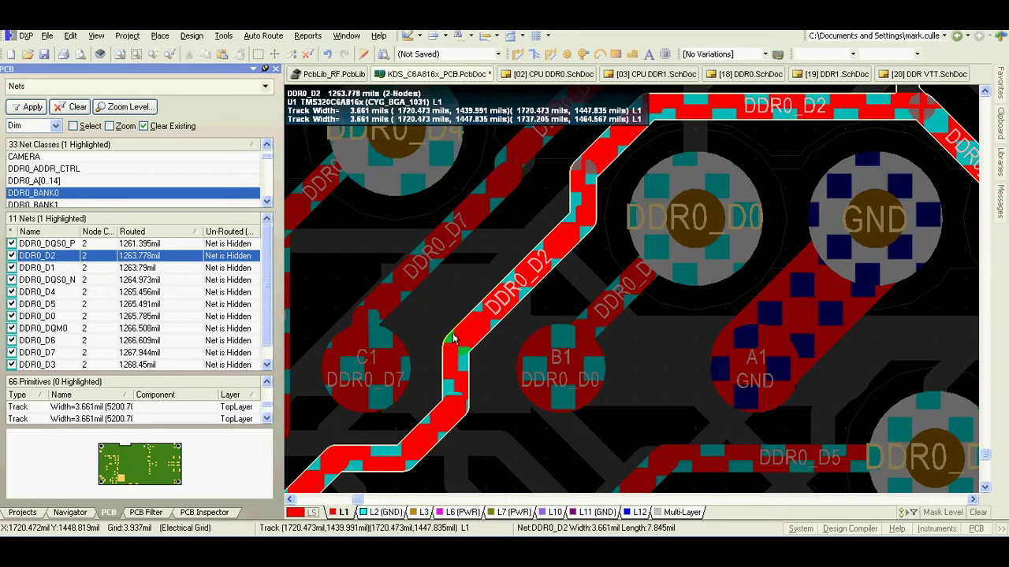
mouse_move(453, 353)
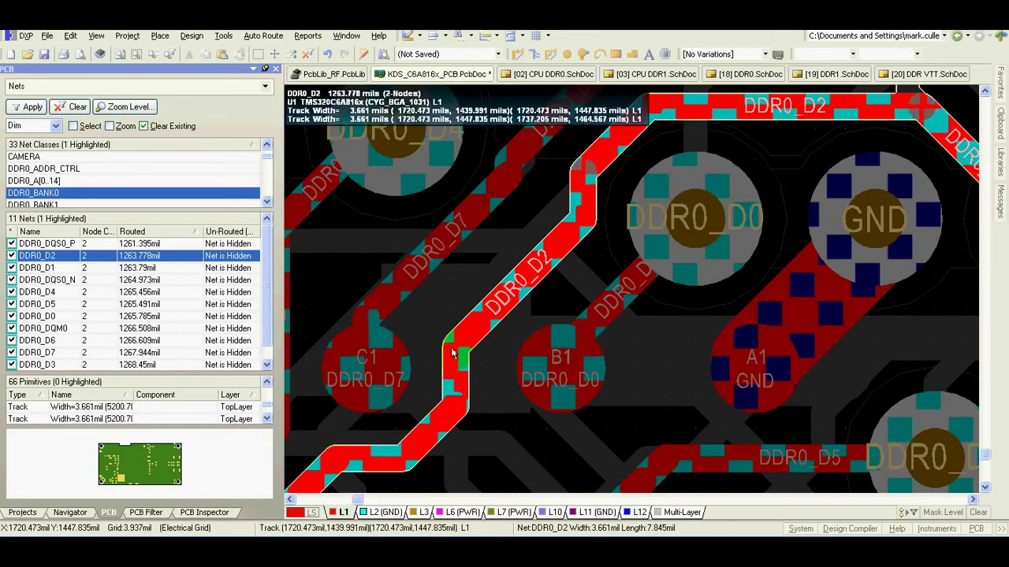
click(143, 259)
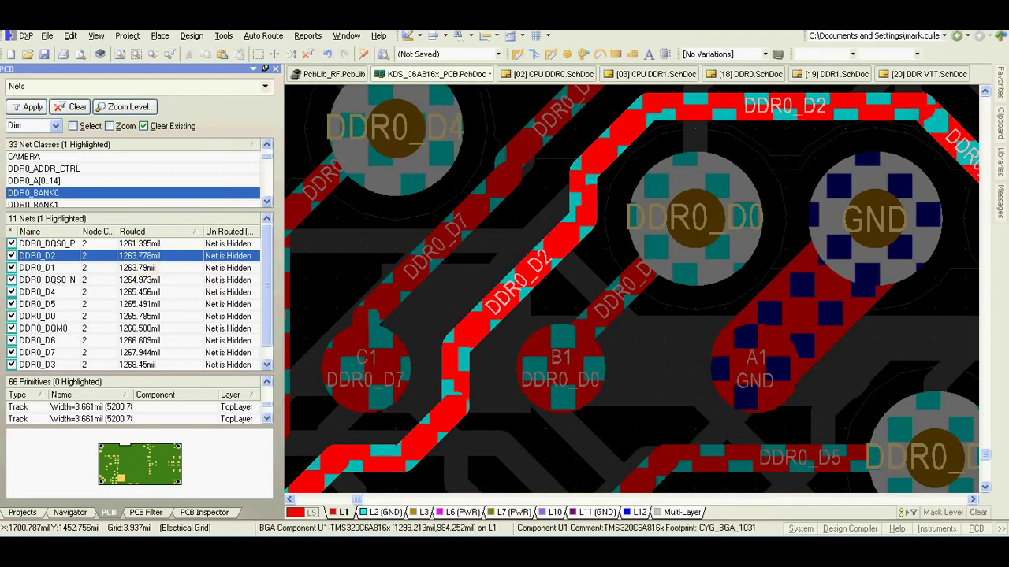
Step: Switch to the spreadsheet to review the DDR1_ADDR_CTRL lengths per layer, and return to the PCB in Altium Designer
click(819, 552)
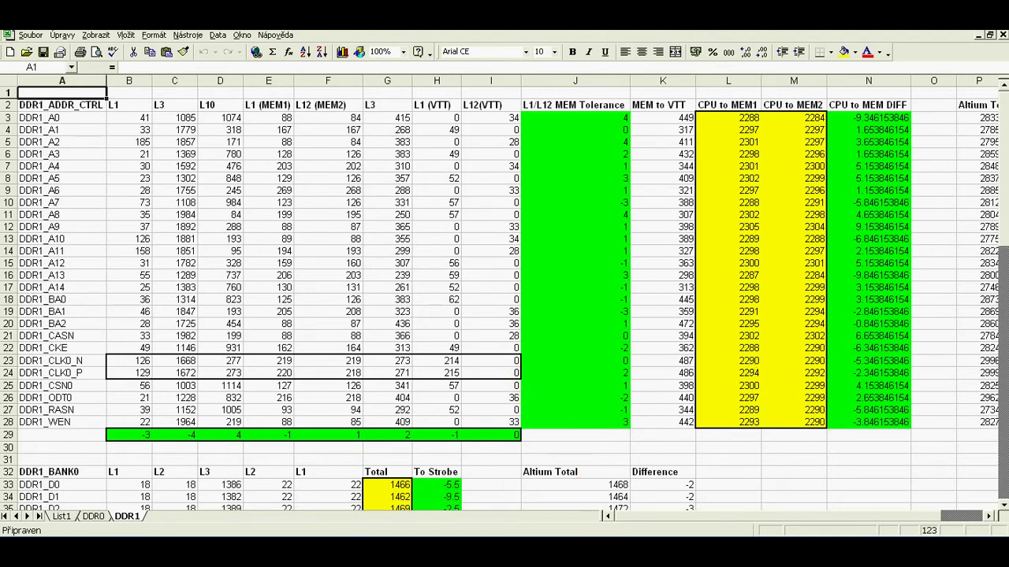
click(585, 544)
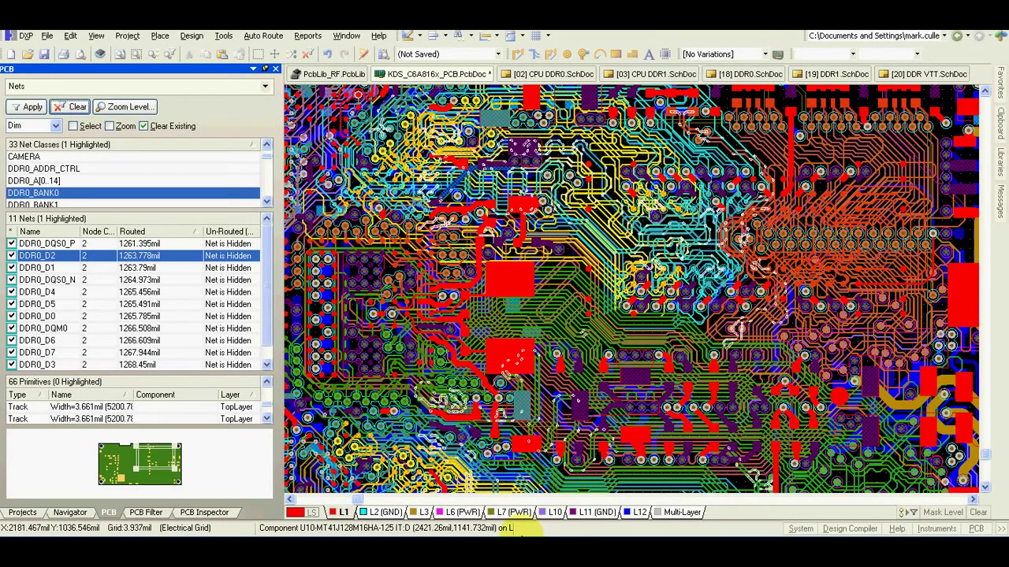
Step: Filter and select the tracks and vias matching ((IsTrack OR IsVia) AND InNetClass('DDR0_ADDR_CTRL')), and show their properties in the PCB Inspector
click(142, 513)
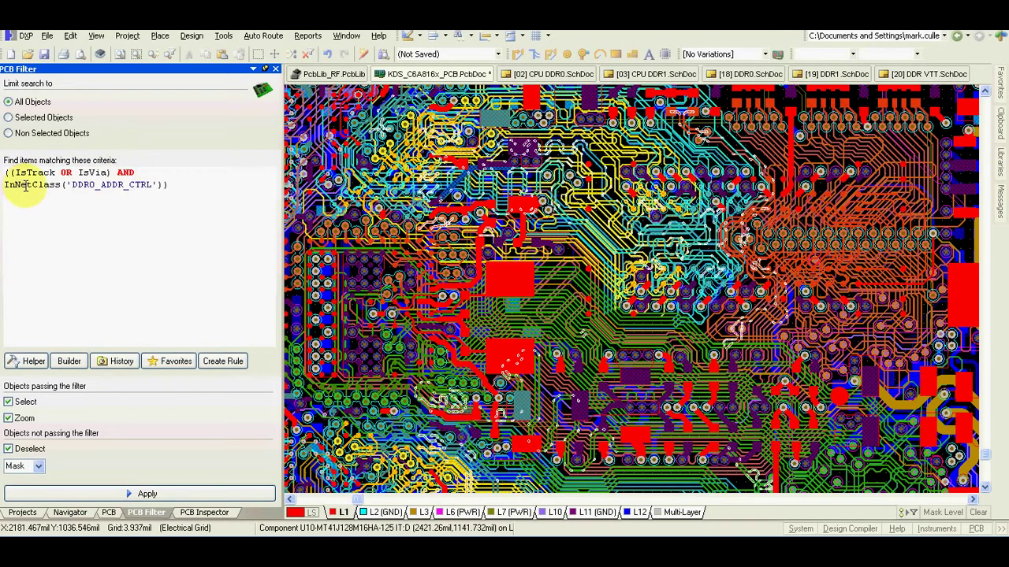
drag(73, 185, 155, 185)
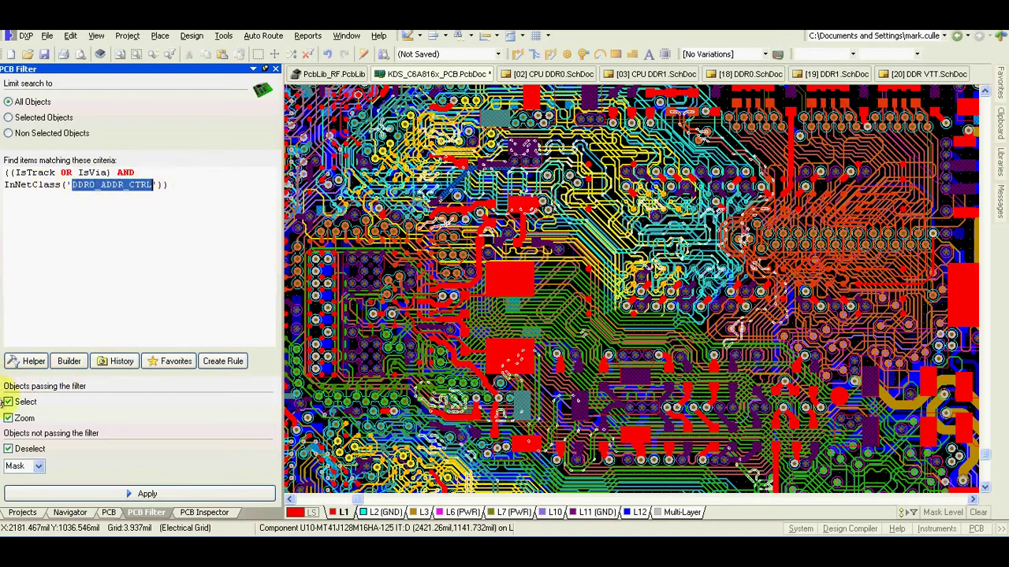
click(80, 493)
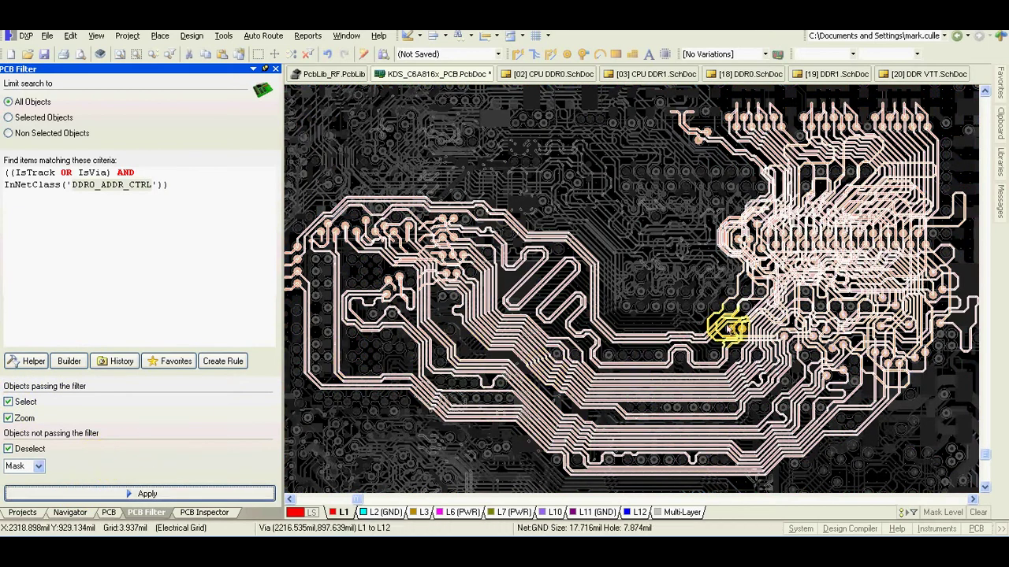
click(193, 513)
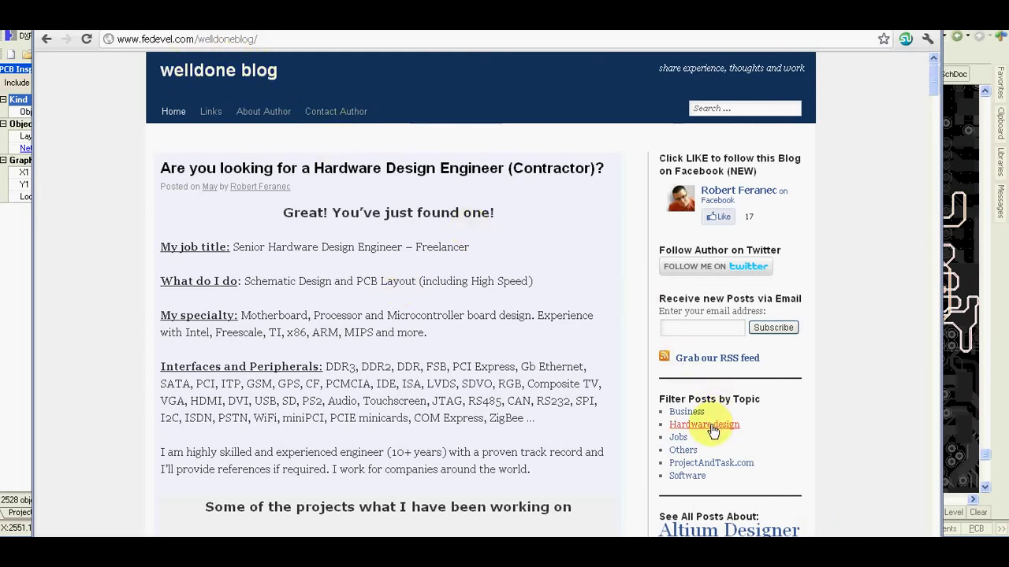
Step: Switch to the web browser and open the Altium Designer posts on the welldone blog
click(741, 530)
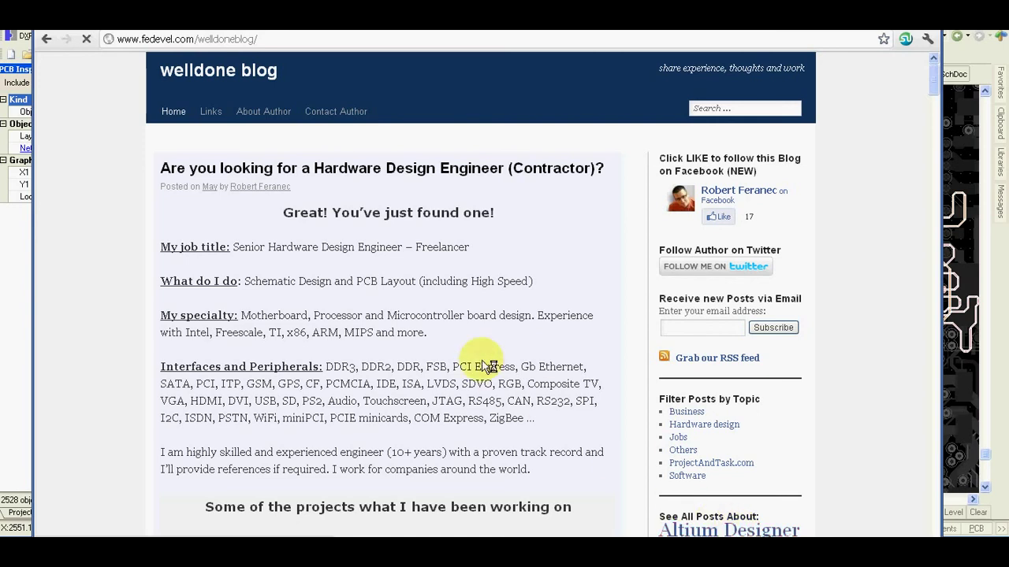